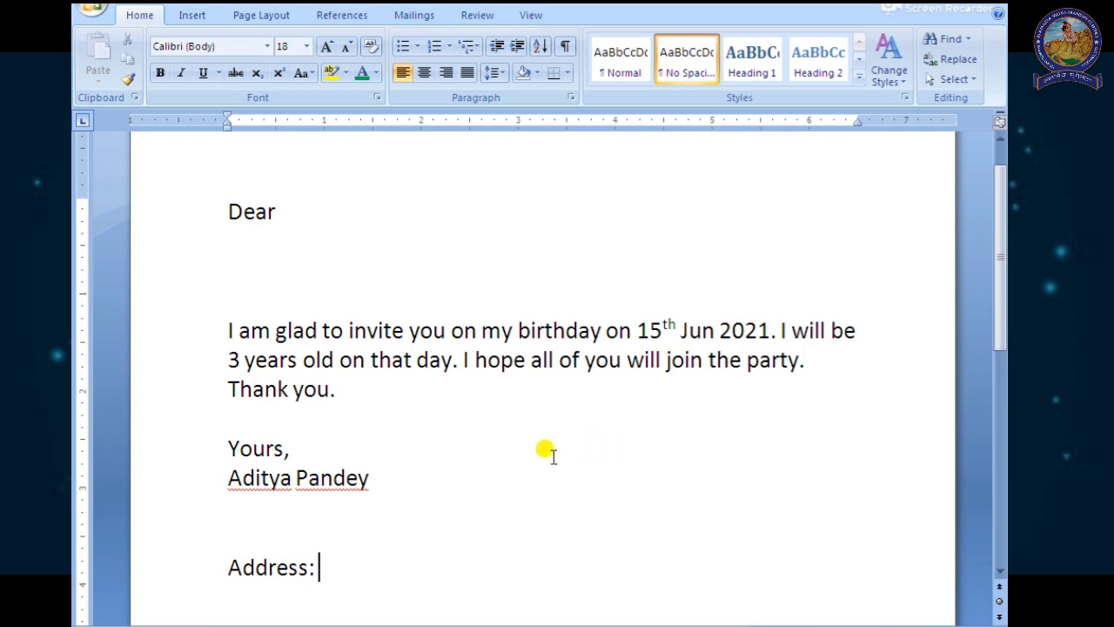
# - Start the step-by-step mail merge wizard for letters, use the current document, and advance to recipient selection
pyautogui.click(412, 16)
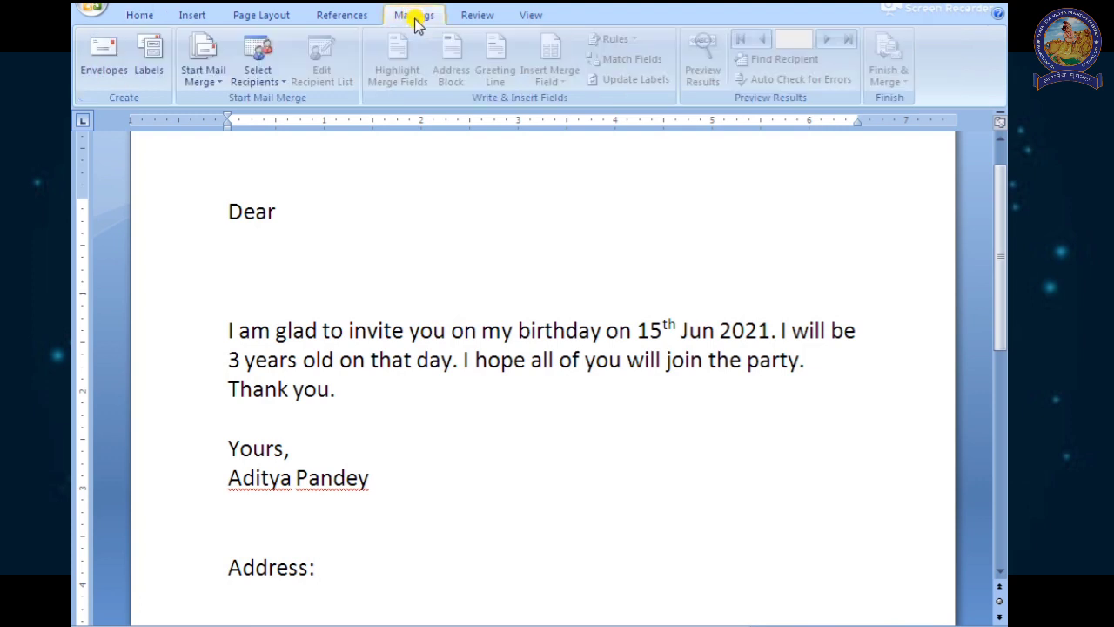
pyautogui.click(214, 77)
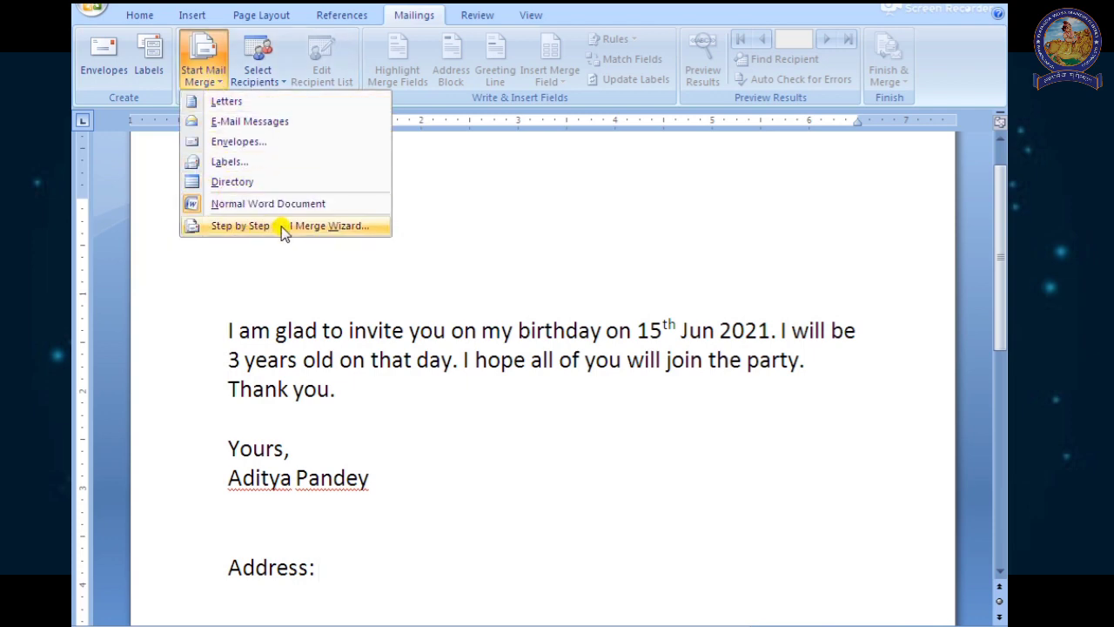
pyautogui.click(349, 229)
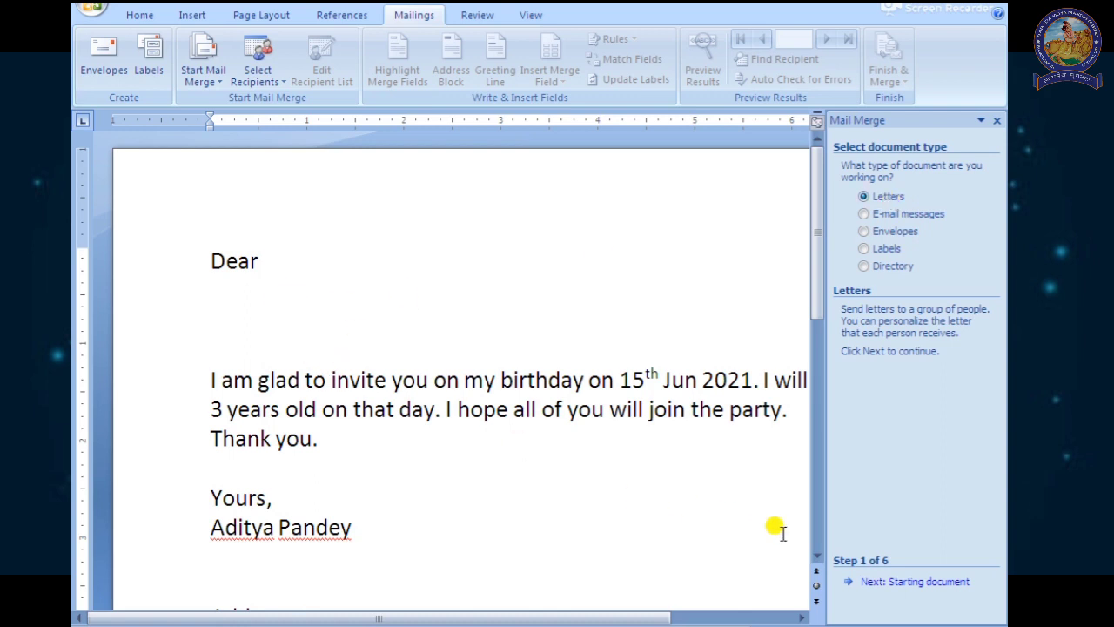
pyautogui.click(918, 585)
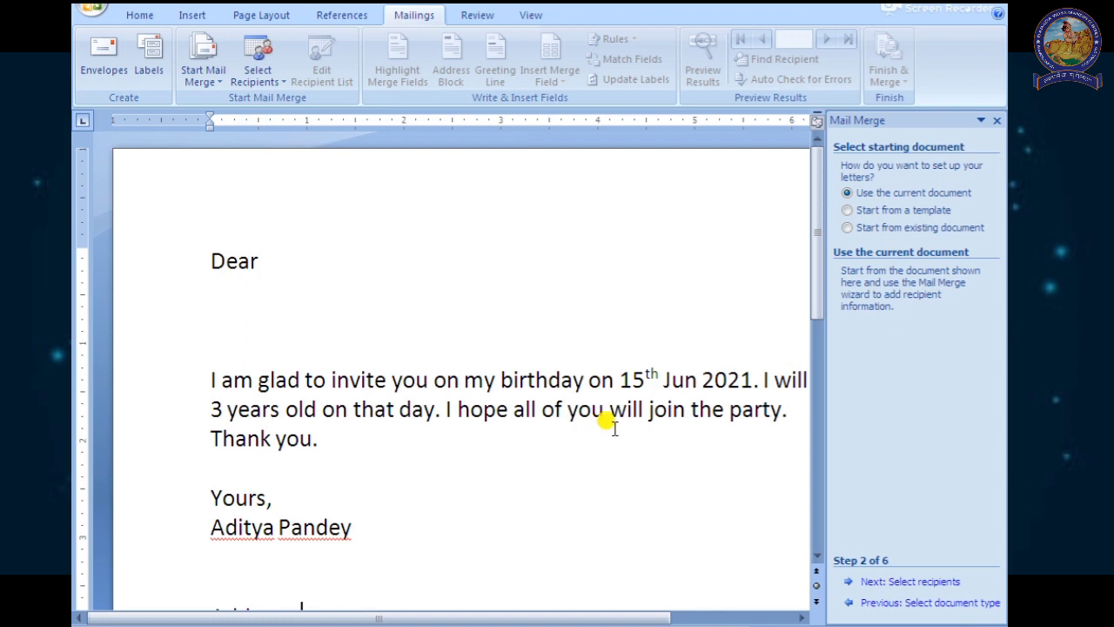
pyautogui.click(899, 582)
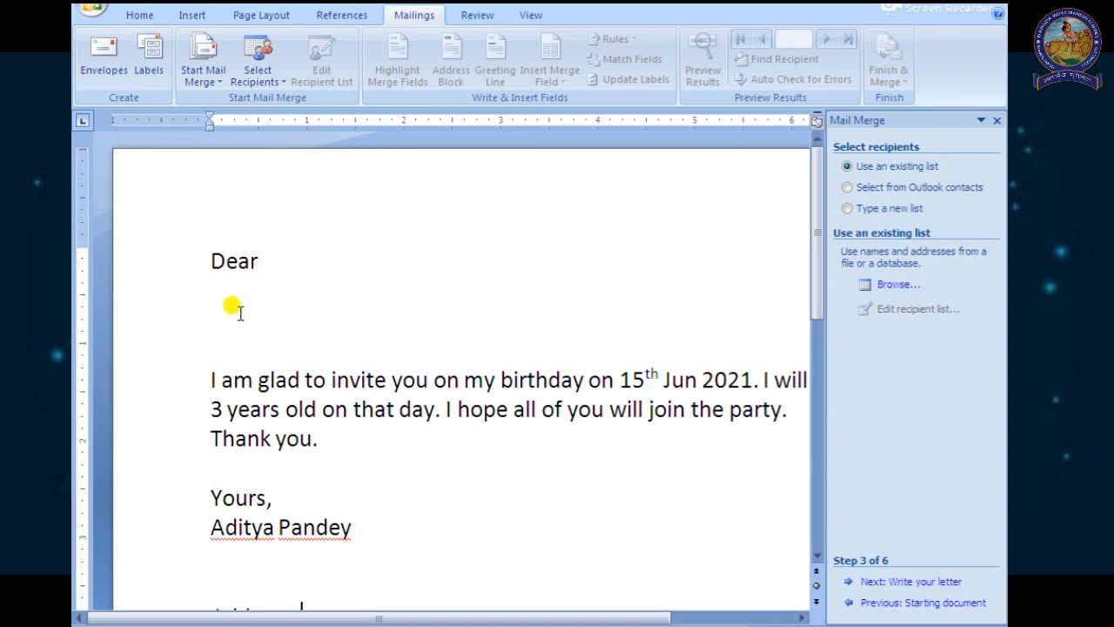
# - Choose to type a new recipient list and create the new address list
pyautogui.moveTo(821, 282); pyautogui.dragTo(821, 423)
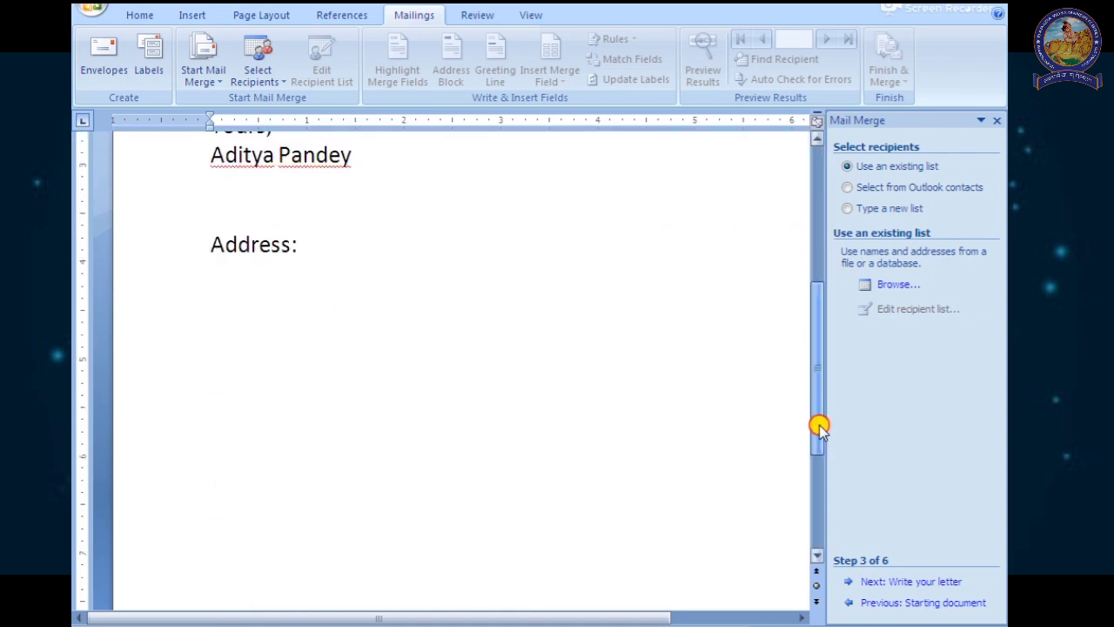
pyautogui.moveTo(813, 340); pyautogui.dragTo(797, 212)
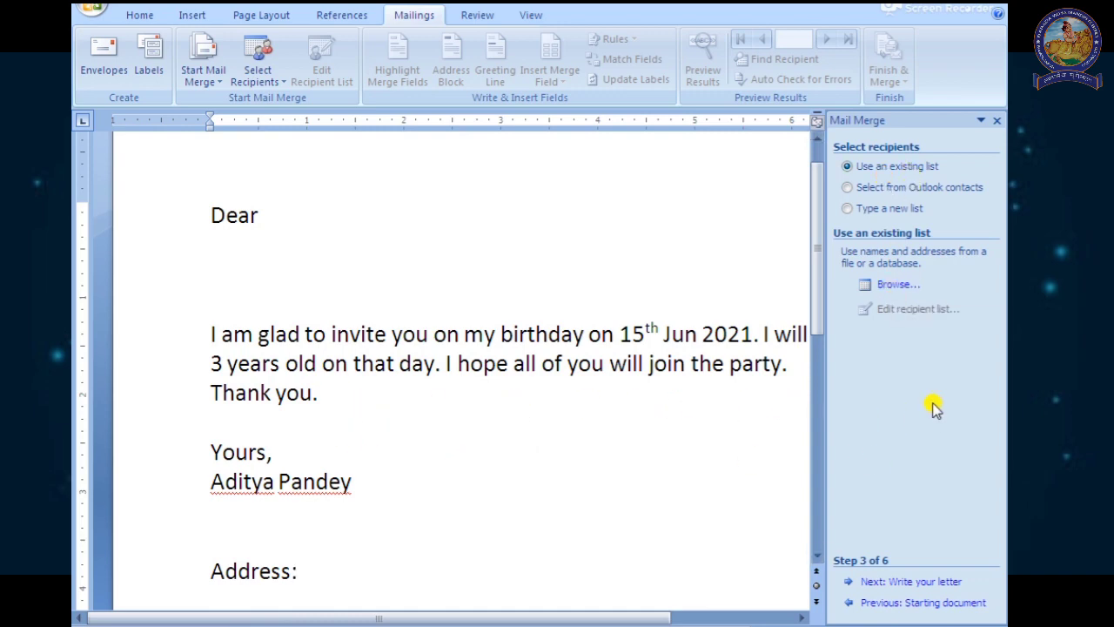
pyautogui.click(881, 217)
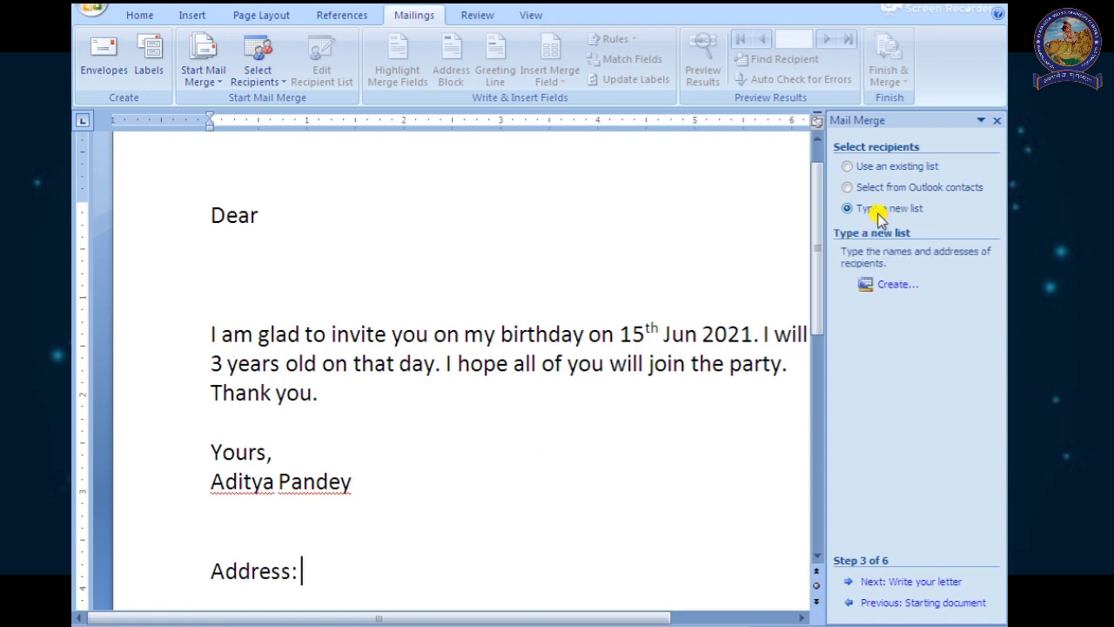
pyautogui.click(890, 289)
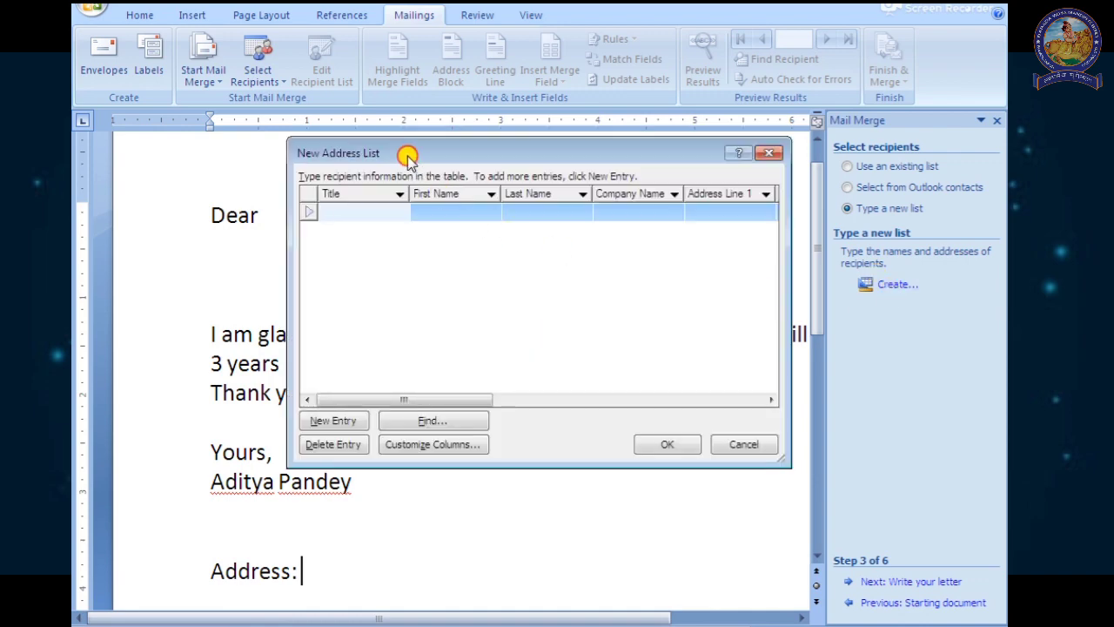
pyautogui.moveTo(403, 154); pyautogui.dragTo(308, 158)
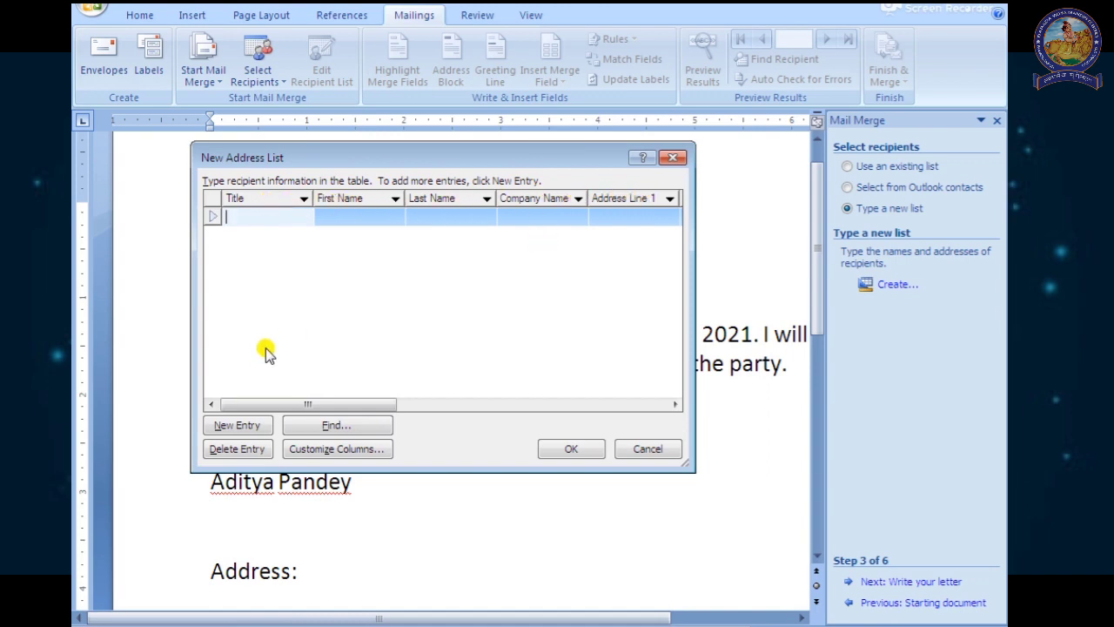
# - Customize the address list columns by deleting the Title, Last Name and Company Name fields
pyautogui.moveTo(307, 403); pyautogui.dragTo(251, 393)
pyautogui.click(335, 455)
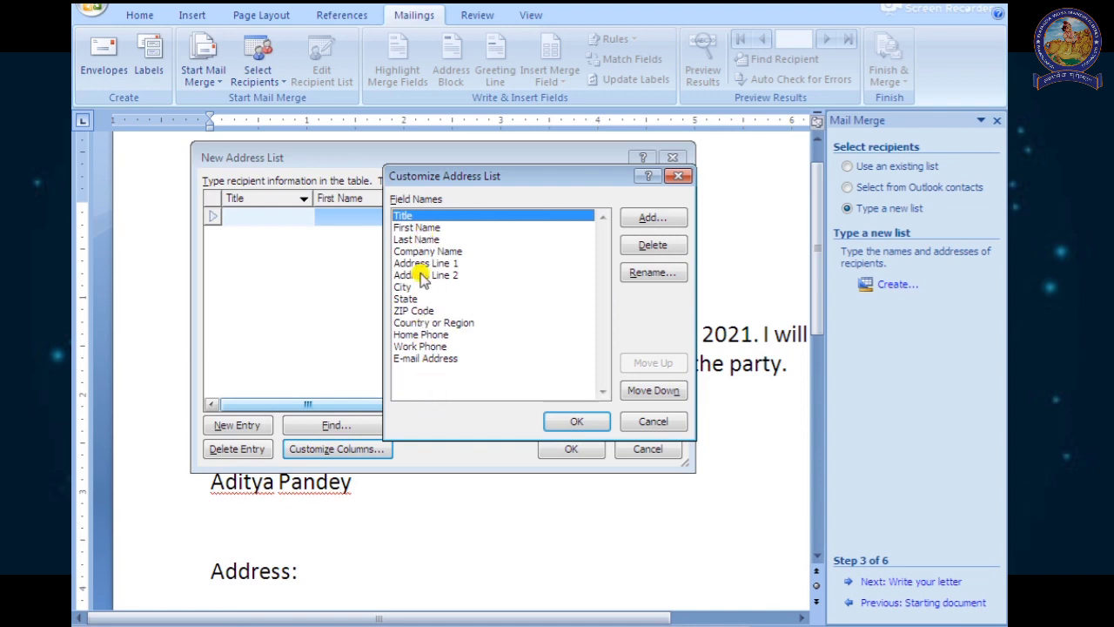
pyautogui.click(649, 247)
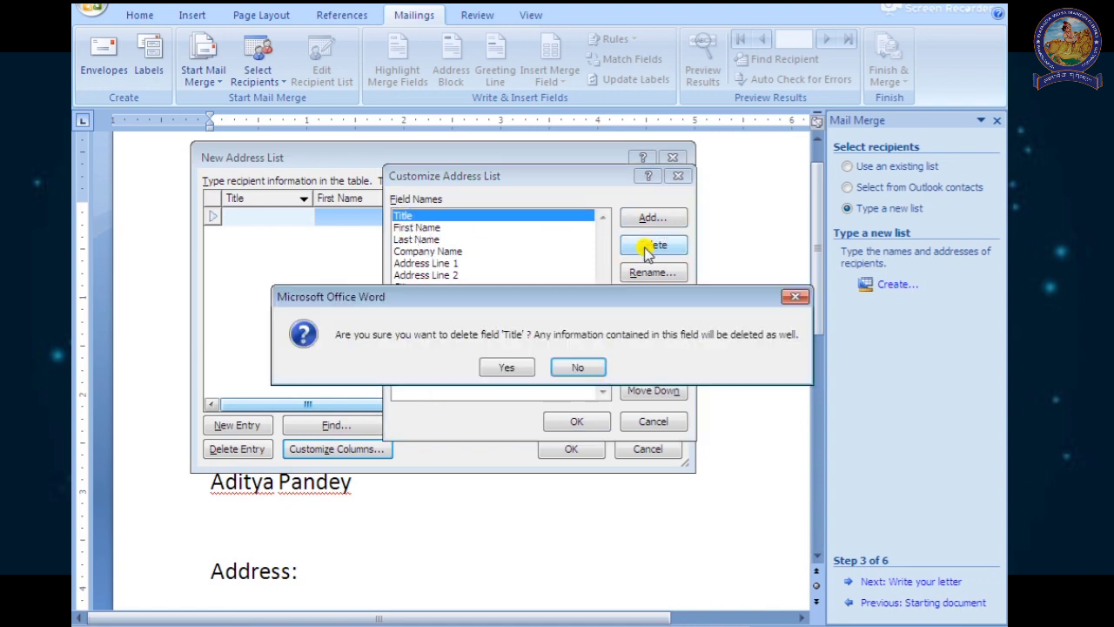
pyautogui.click(498, 369)
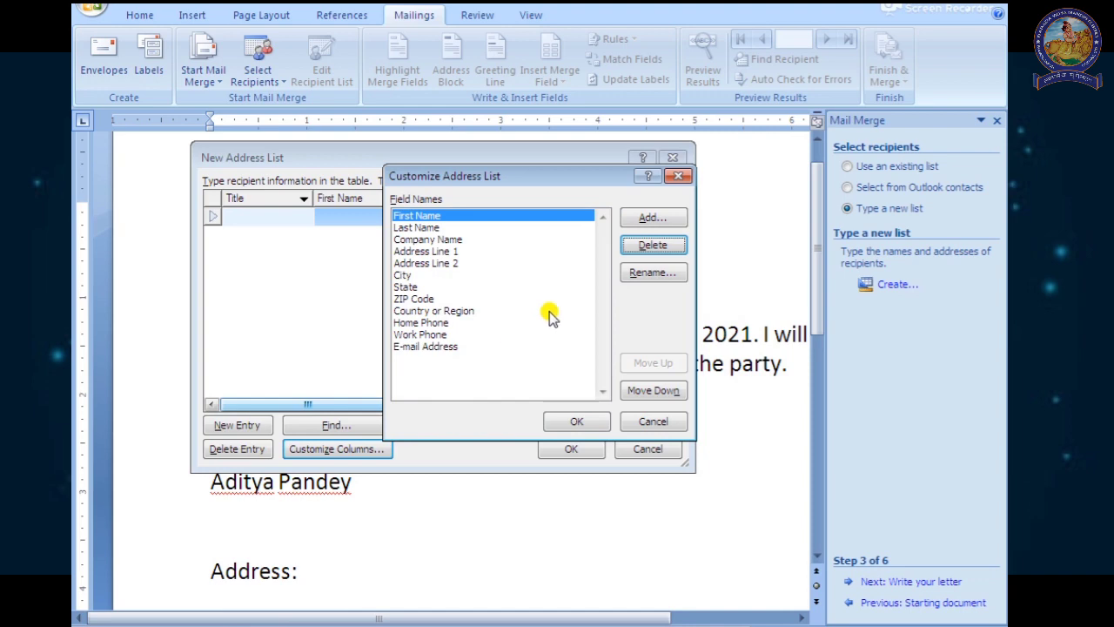
pyautogui.click(428, 228)
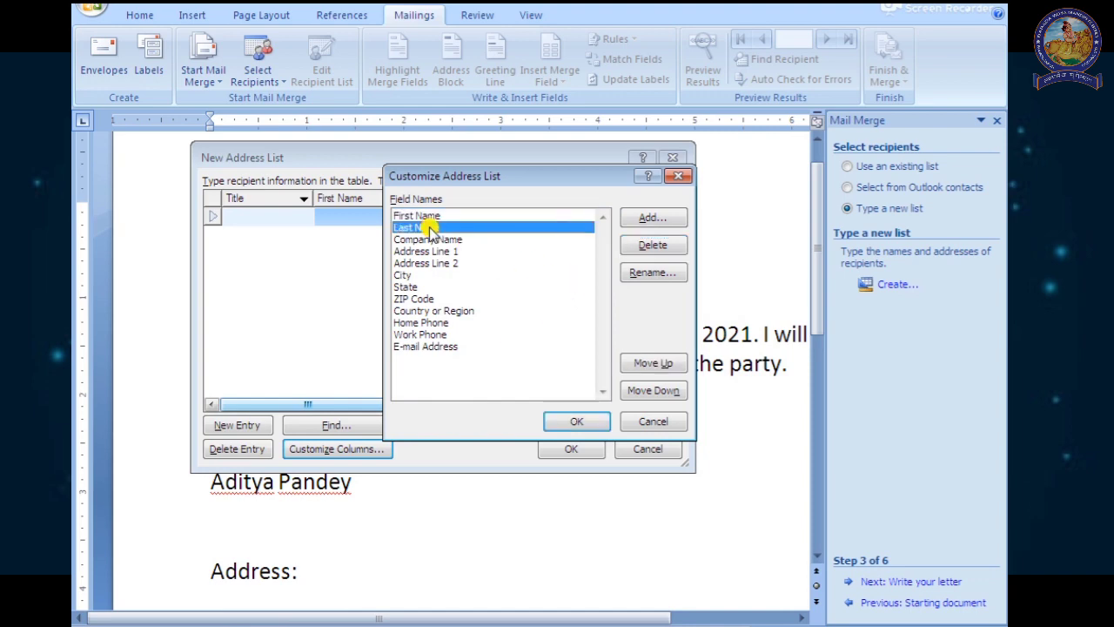
pyautogui.click(644, 247)
pyautogui.click(509, 369)
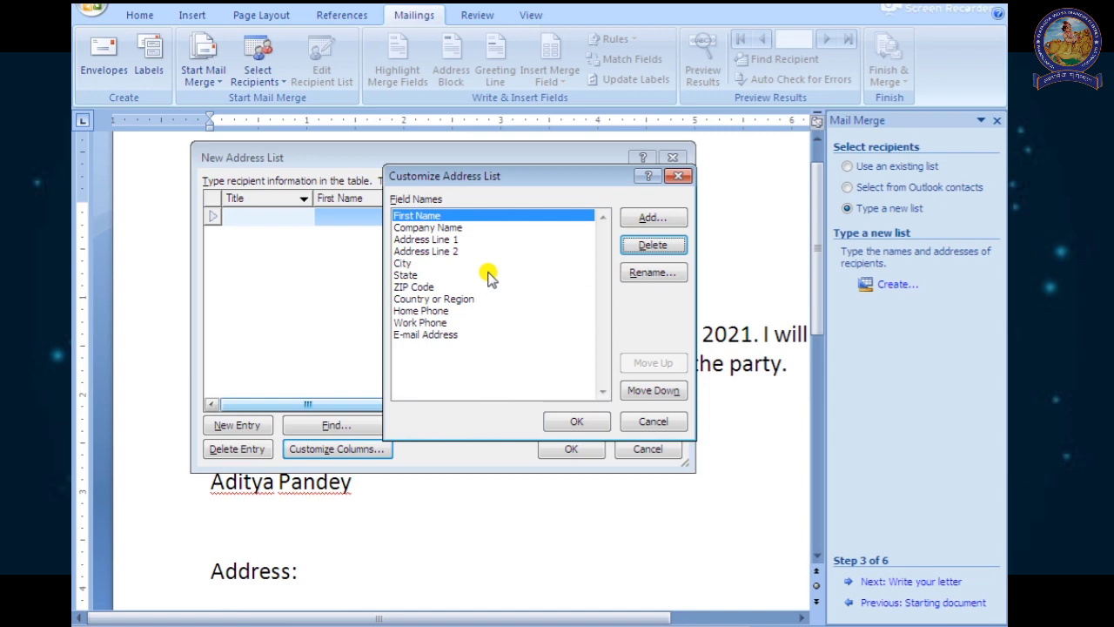
pyautogui.click(442, 230)
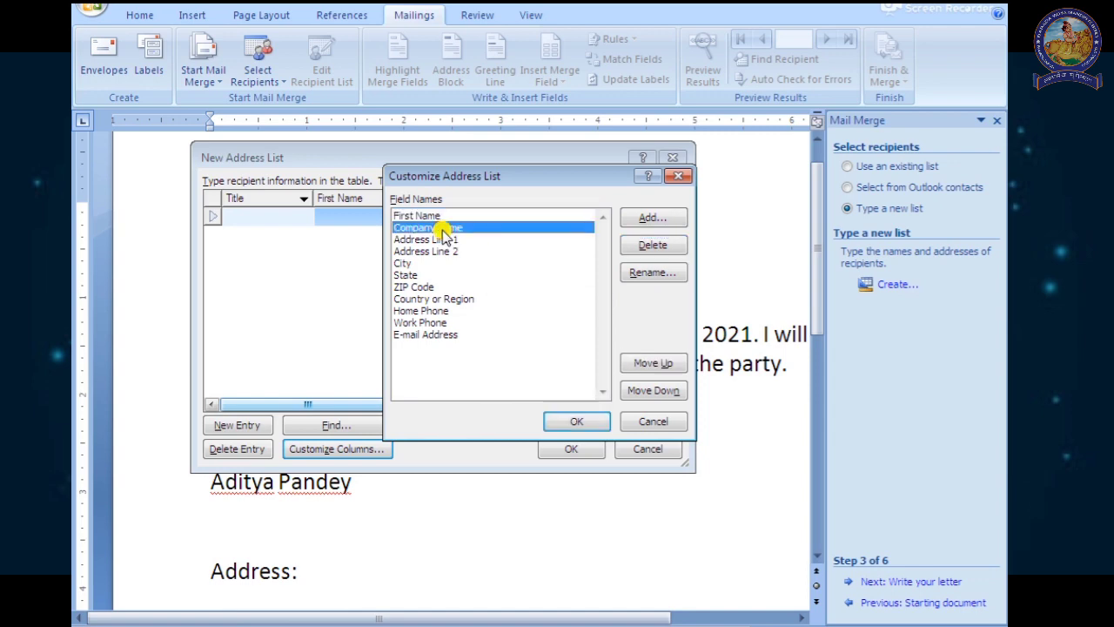
pyautogui.click(644, 247)
pyautogui.click(509, 369)
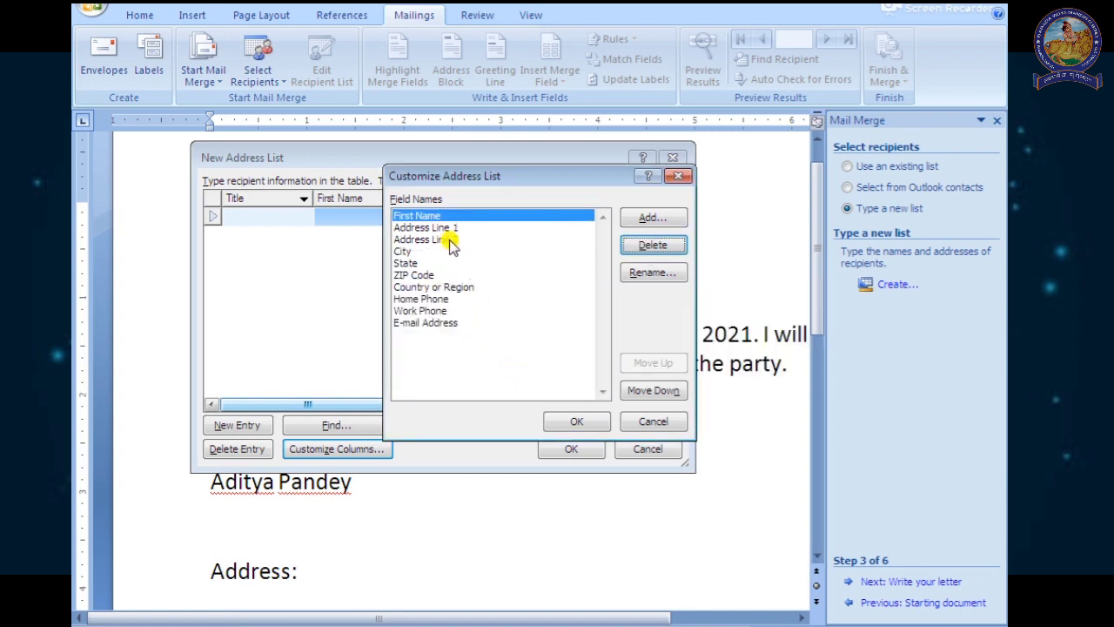
# - Delete the Country or Region and State fields from the address list
pyautogui.click(438, 228)
pyautogui.click(456, 240)
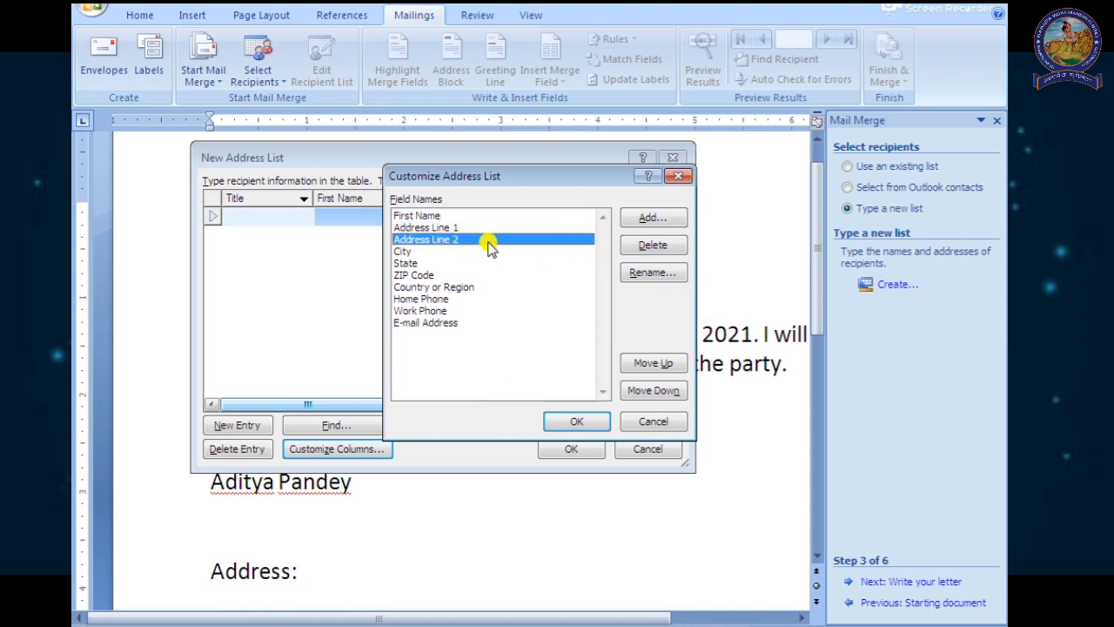
pyautogui.click(437, 288)
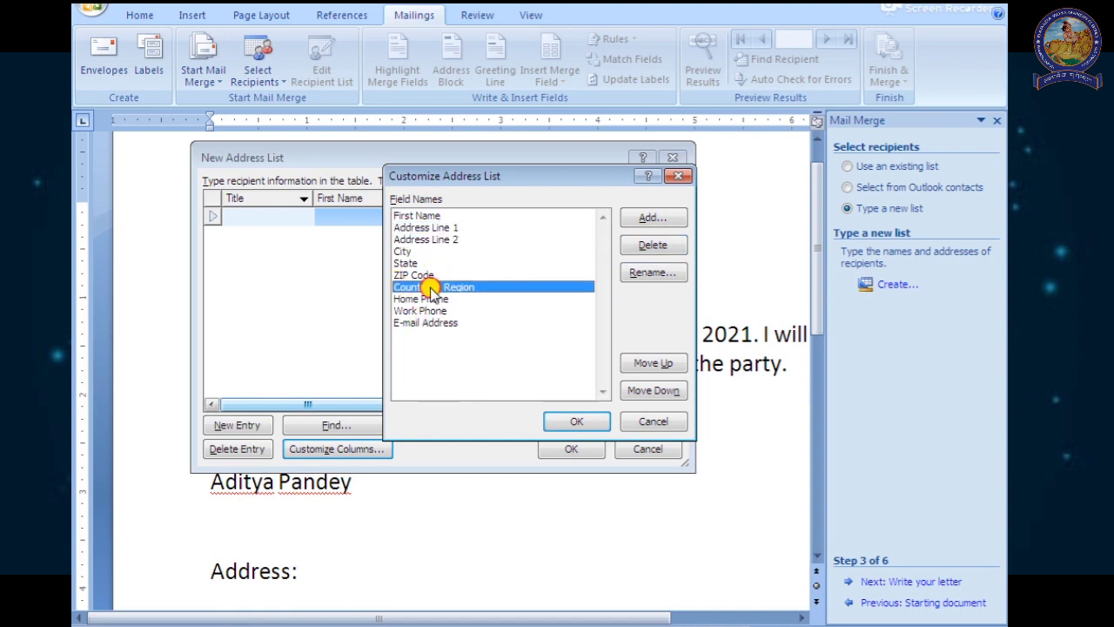
pyautogui.click(654, 245)
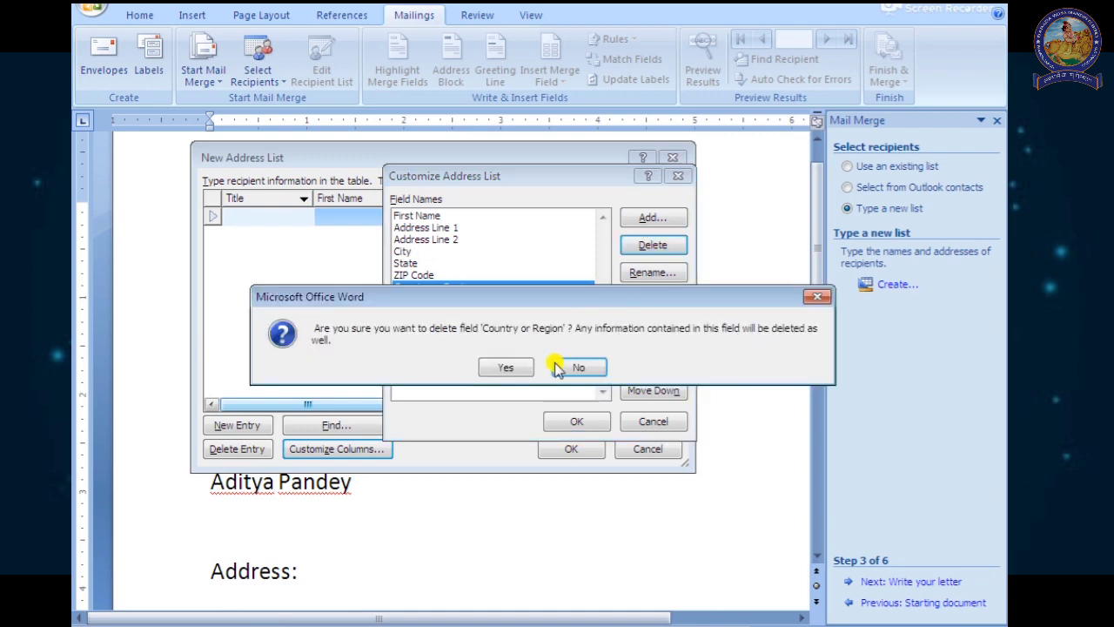
pyautogui.click(507, 365)
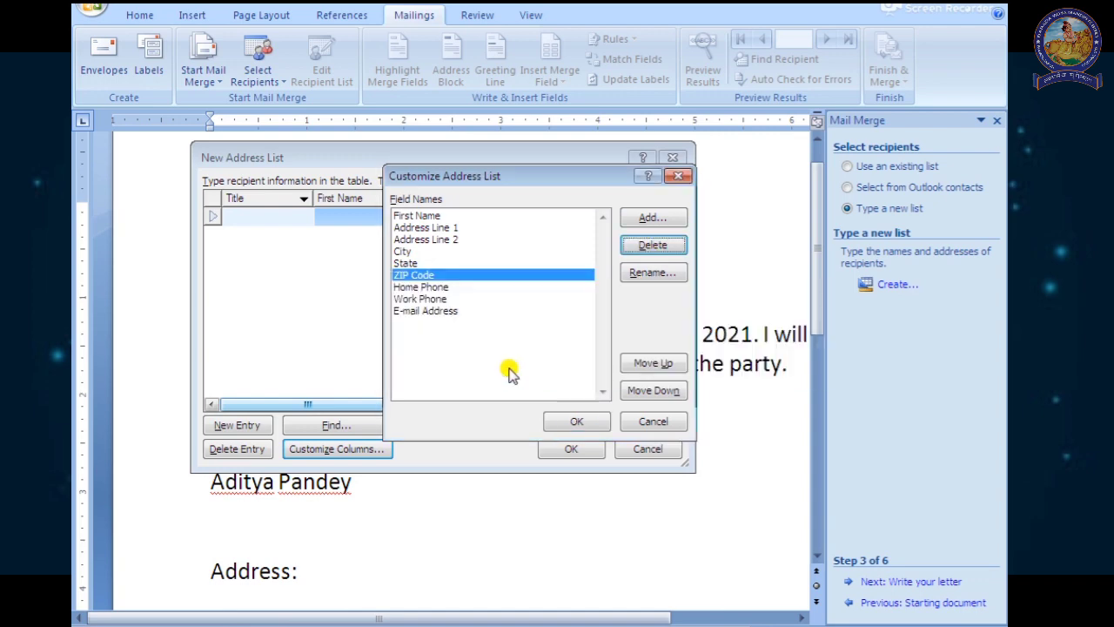
pyautogui.click(408, 263)
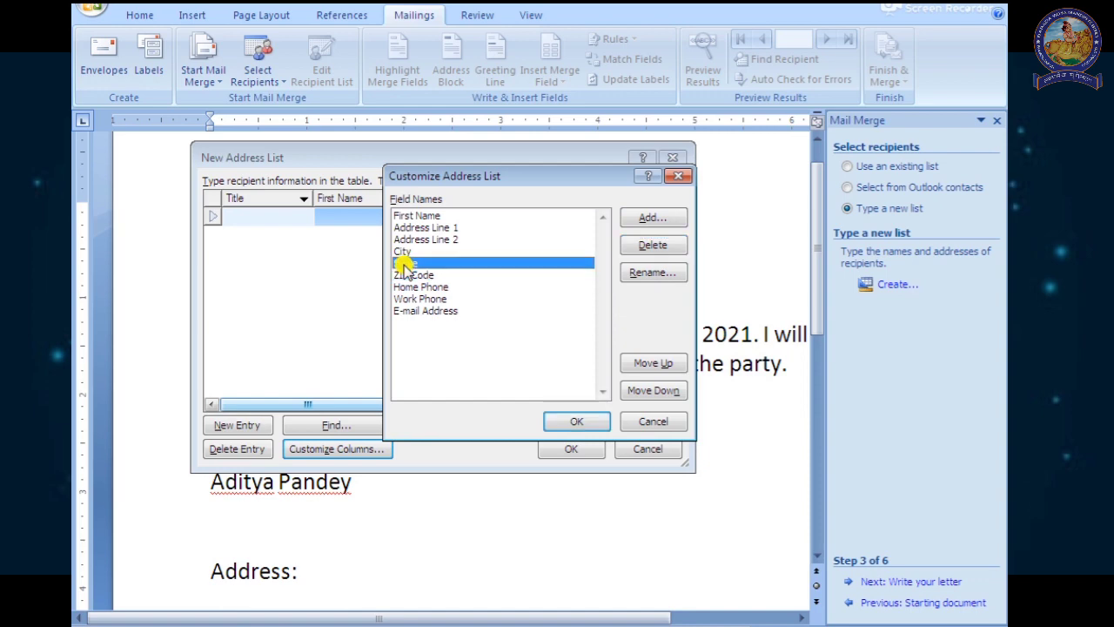
pyautogui.click(654, 246)
pyautogui.click(506, 367)
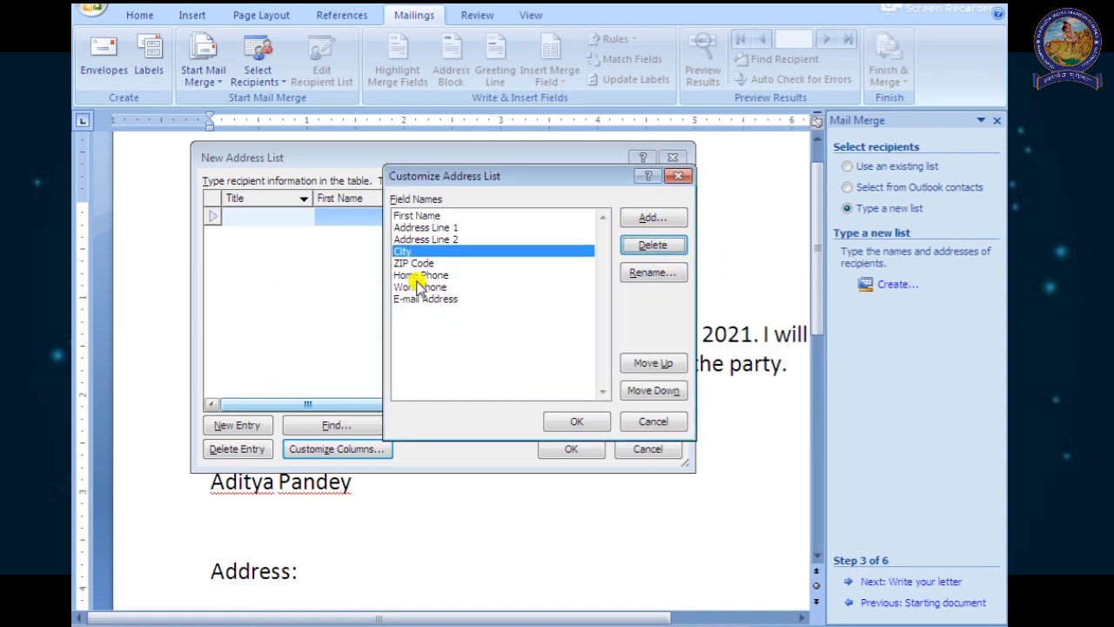
# - Delete the Home Phone, Work Phone and E-mail Address fields from the address list
pyautogui.click(414, 275)
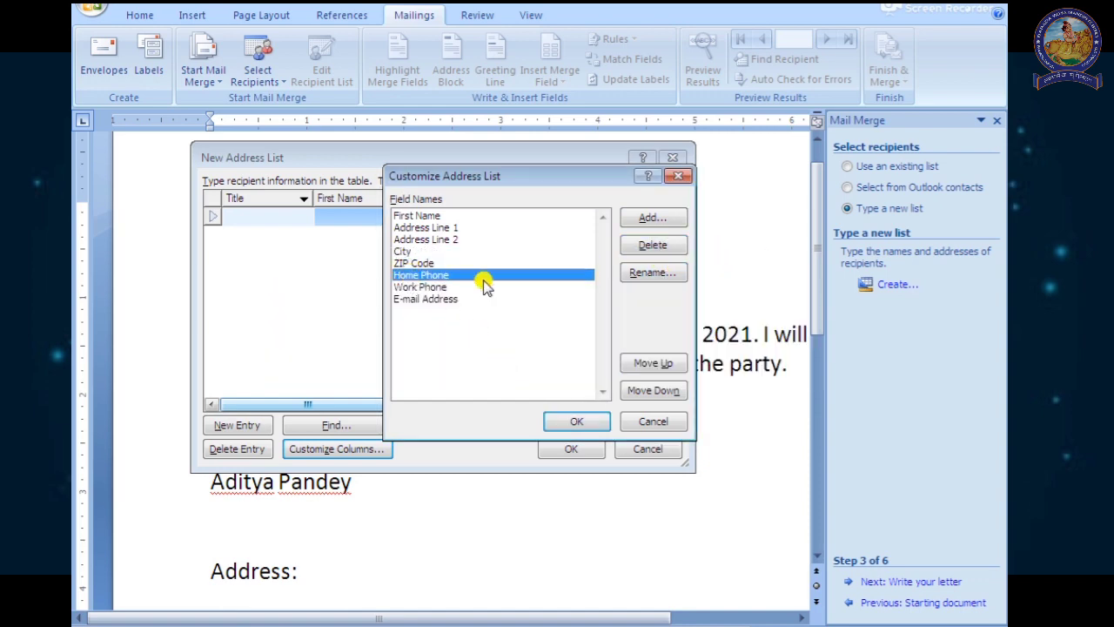
pyautogui.click(653, 245)
pyautogui.click(523, 368)
pyautogui.click(415, 274)
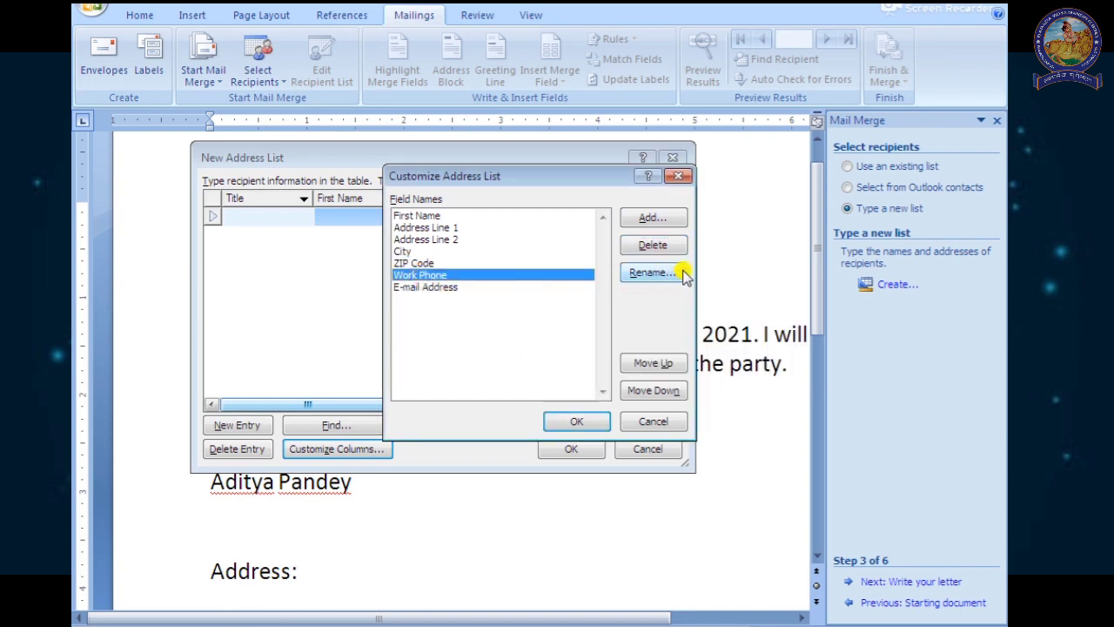
pyautogui.click(652, 245)
pyautogui.click(509, 366)
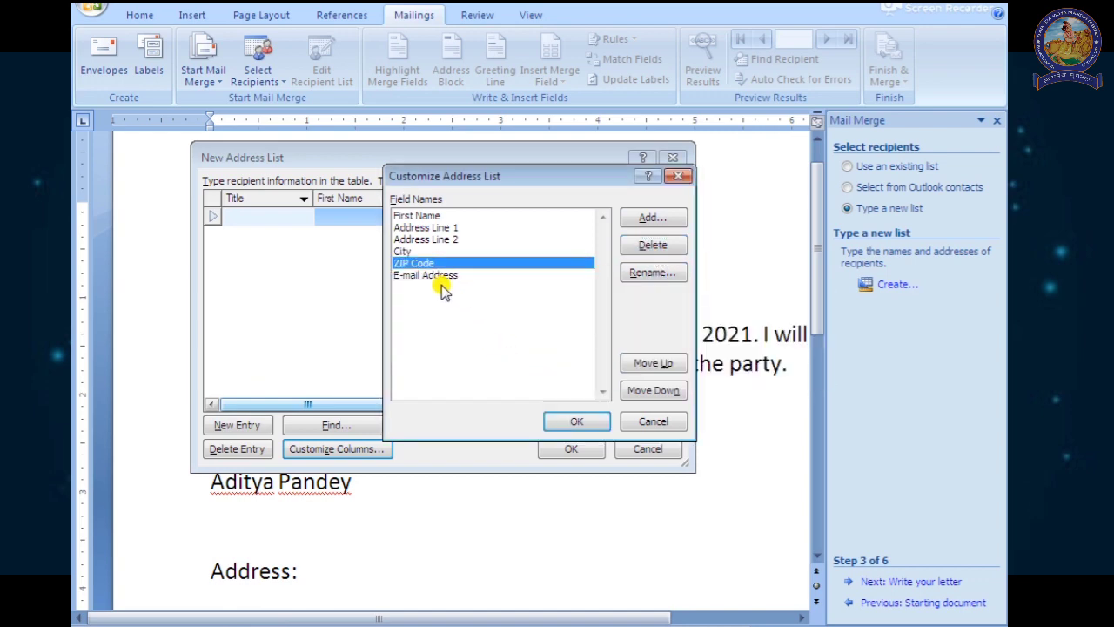
pyautogui.click(470, 276)
pyautogui.click(682, 247)
pyautogui.click(517, 366)
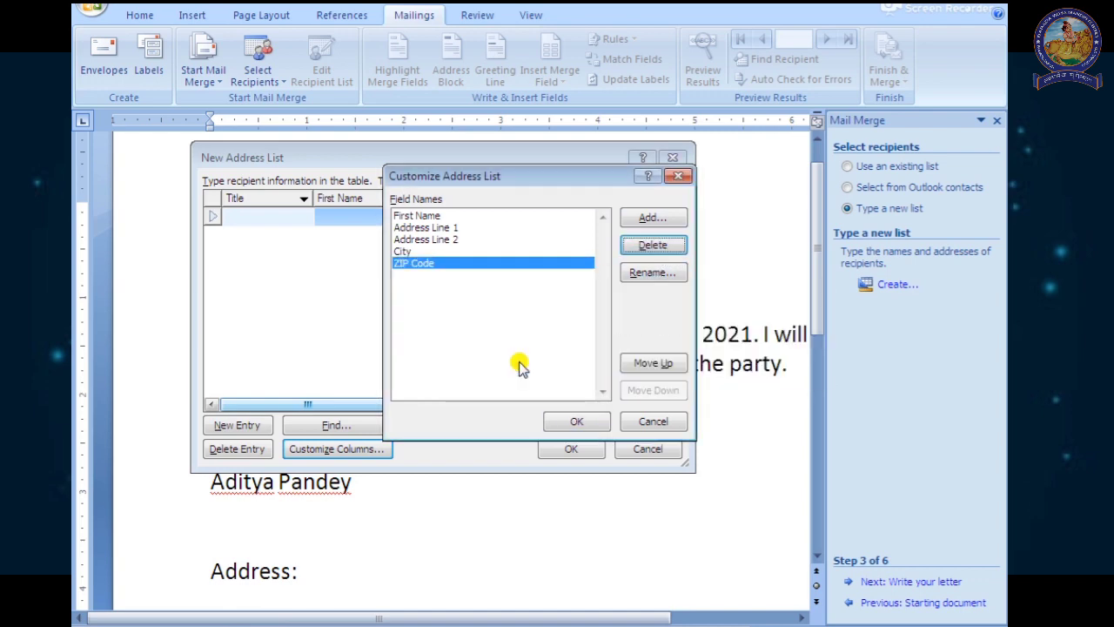
# - Check the remaining fields from First Name to ZIP Code and apply the customized columns
pyautogui.click(428, 217)
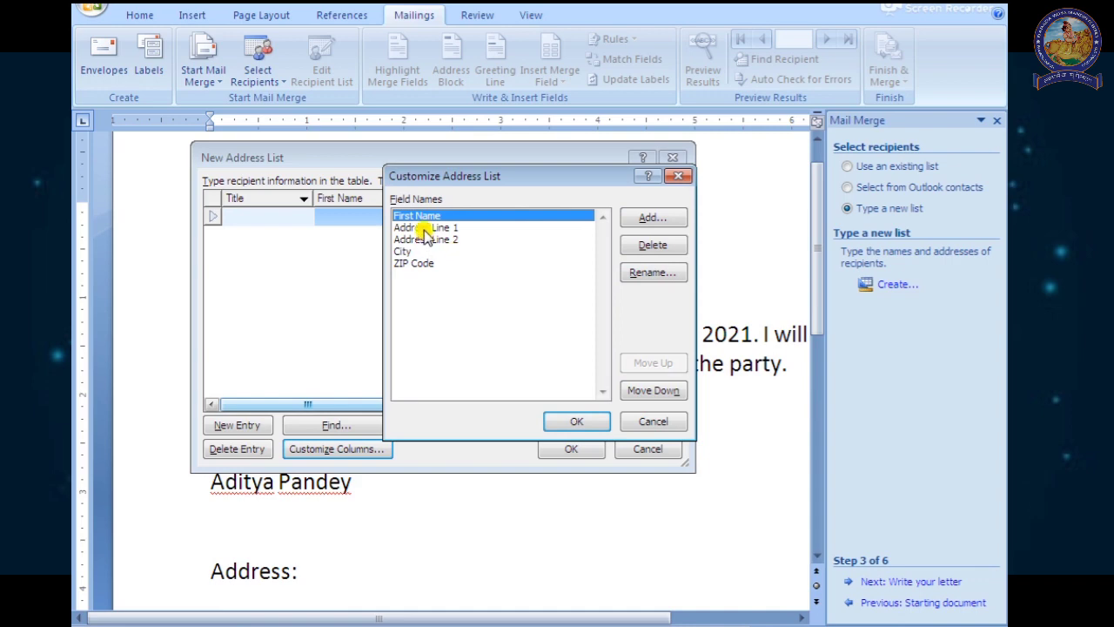
pyautogui.click(427, 227)
pyautogui.click(443, 240)
pyautogui.click(402, 252)
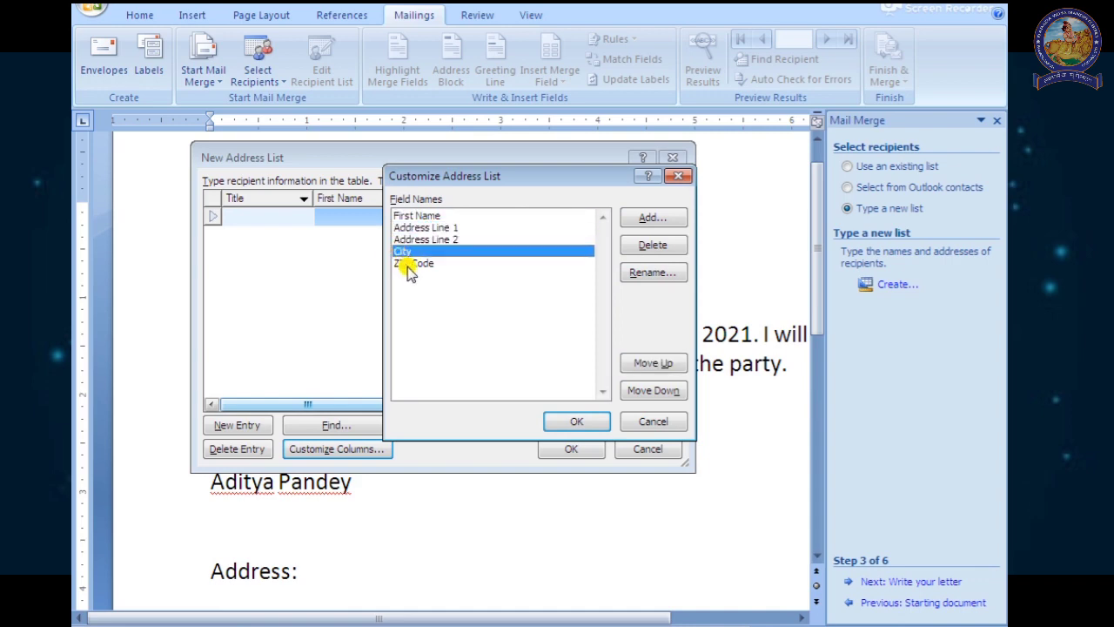
pyautogui.click(413, 263)
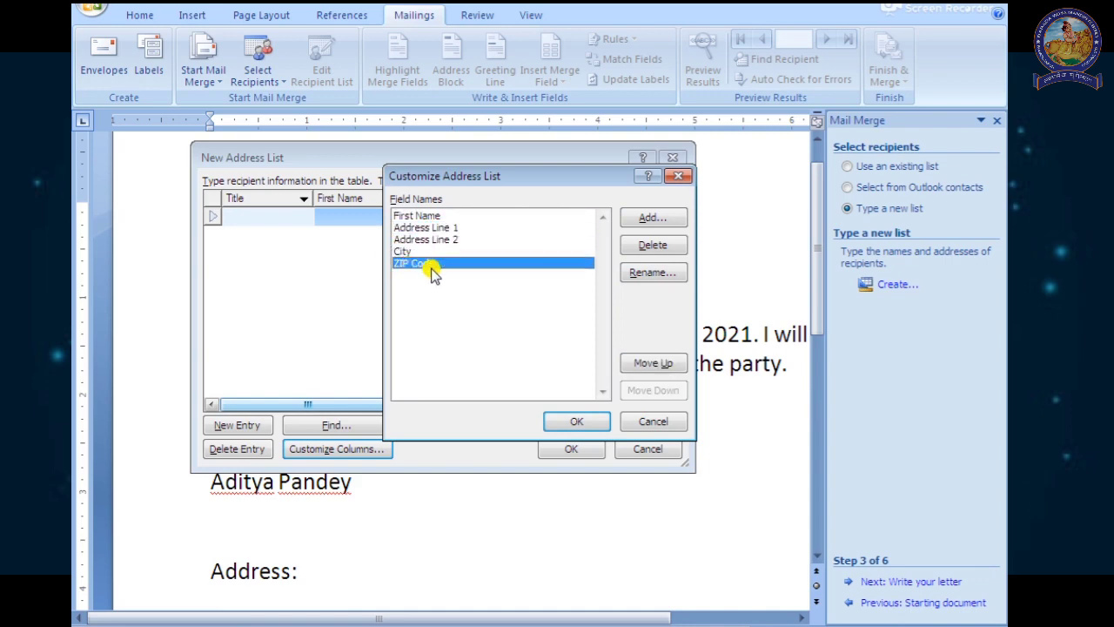
pyautogui.click(570, 423)
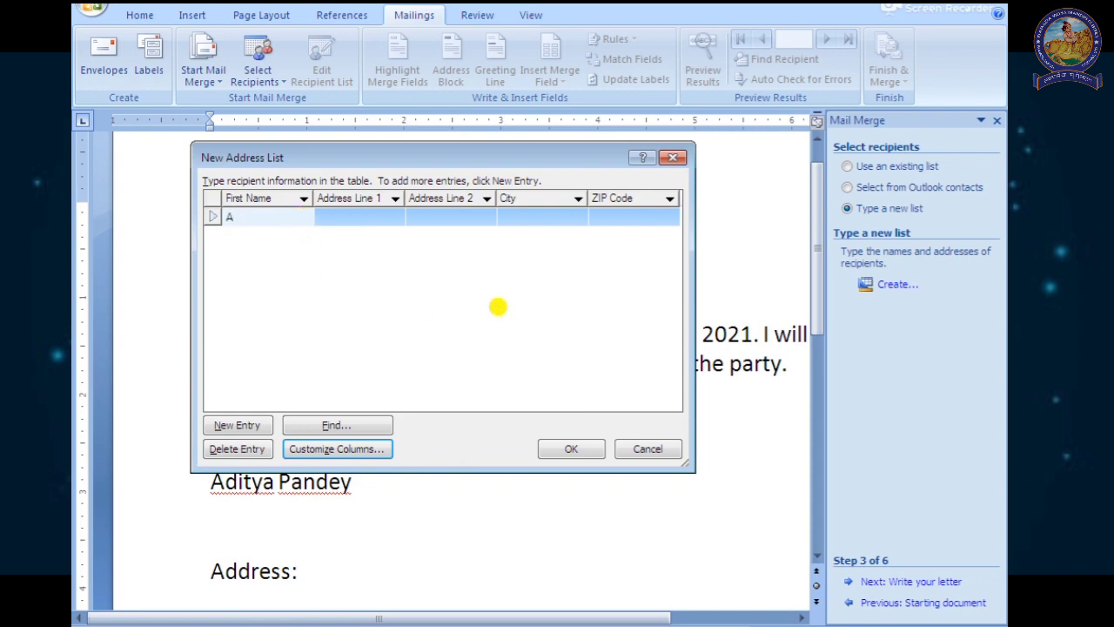
# - Enter the first recipient's first name, address line 1, city and ZIP code, skipping Address Line 2
pyautogui.press('Tab')
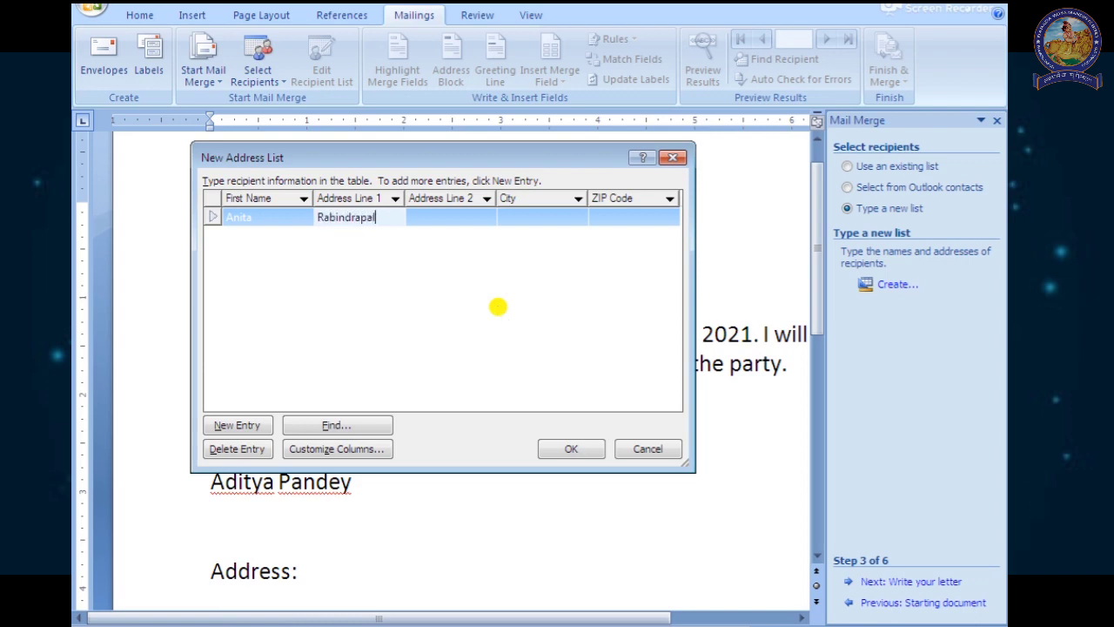
pyautogui.press('Tab')
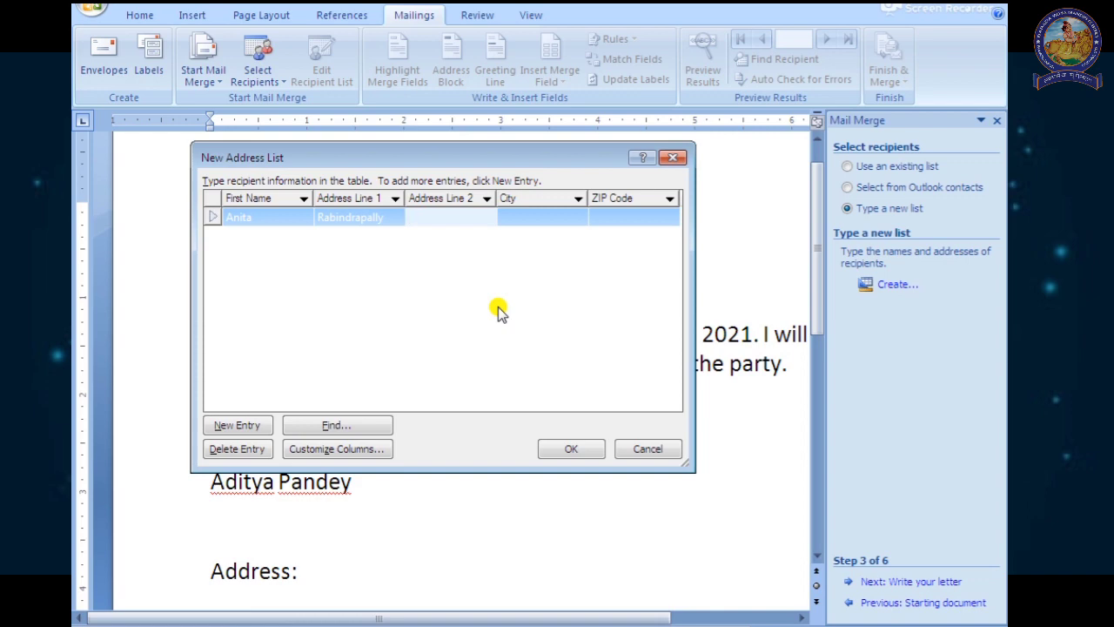
pyautogui.press('Tab')
pyautogui.write('R')
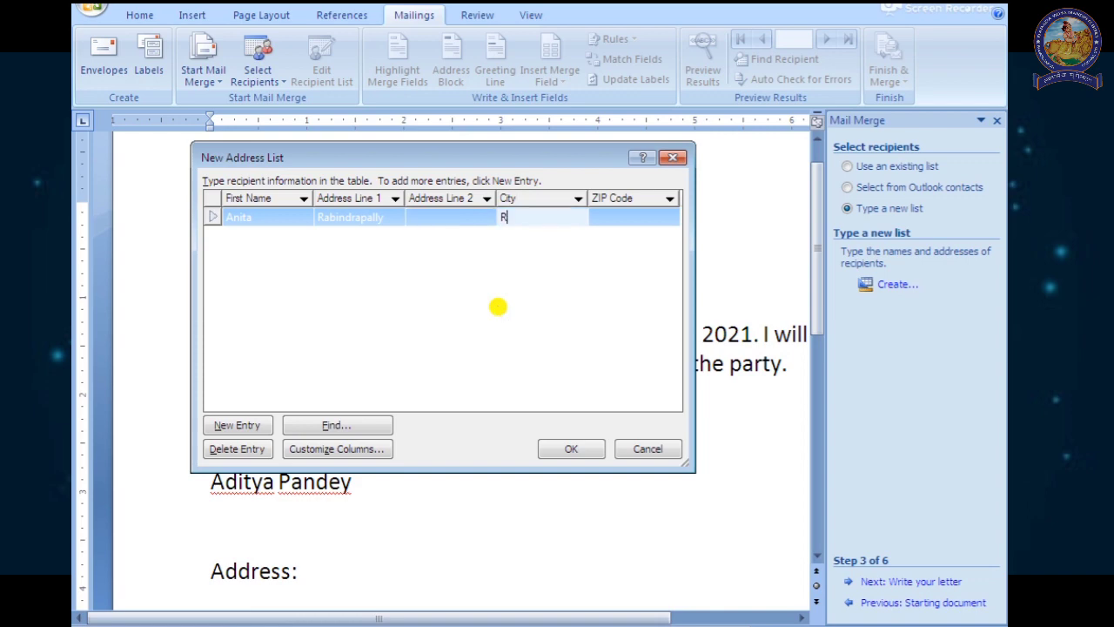
pyautogui.write('aiganj')
pyautogui.press('Tab')
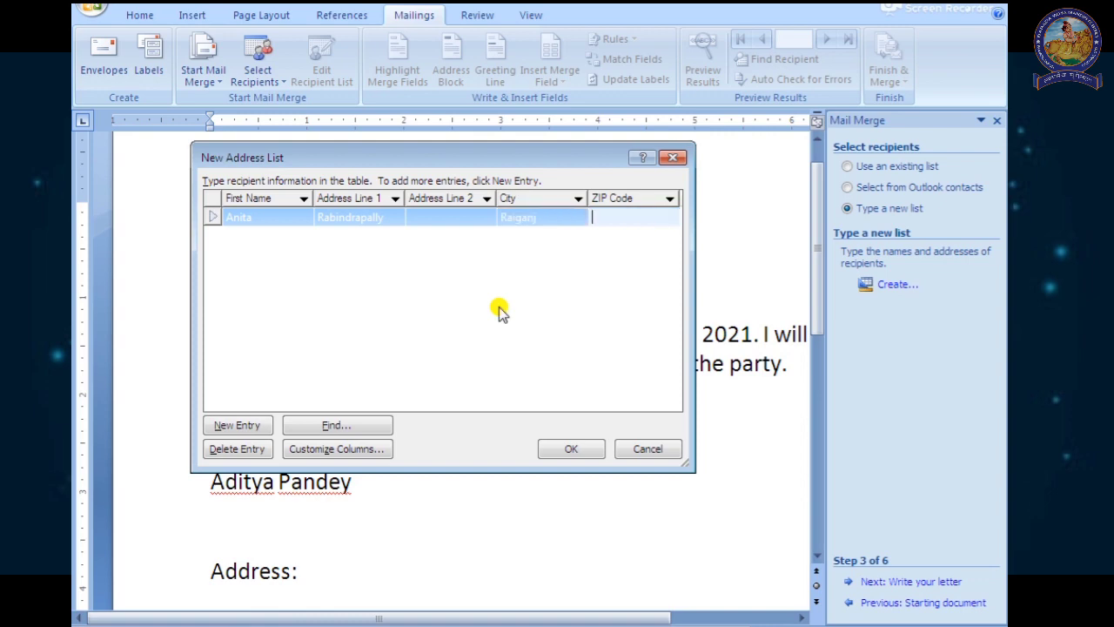
pyautogui.write('733130')
pyautogui.press('Tab')
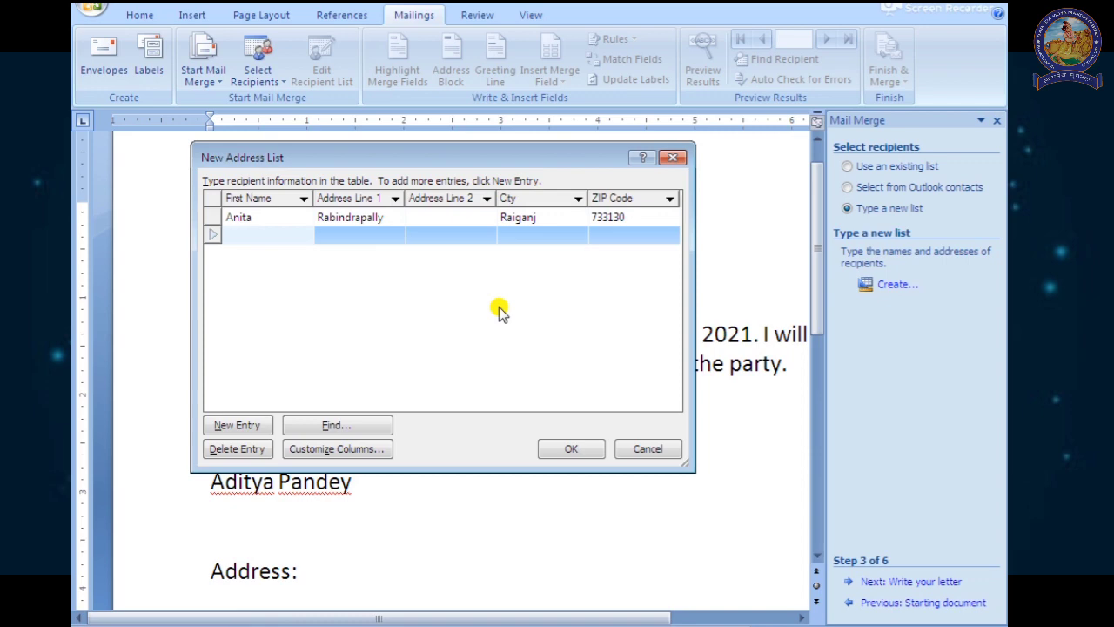
# - Add a second recipient with first name, both address lines and ZIP code, skipping the City field
pyautogui.write('Mitesh')
pyautogui.press('Tab')
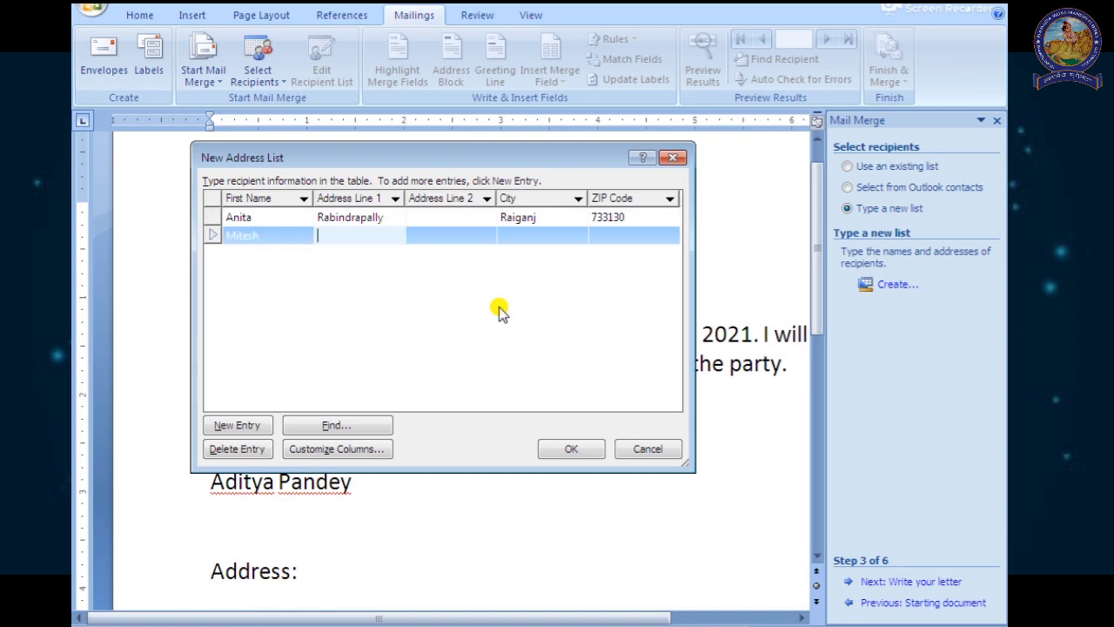
pyautogui.write('Ashoke Pally')
pyautogui.press('Tab')
pyautogui.write('S')
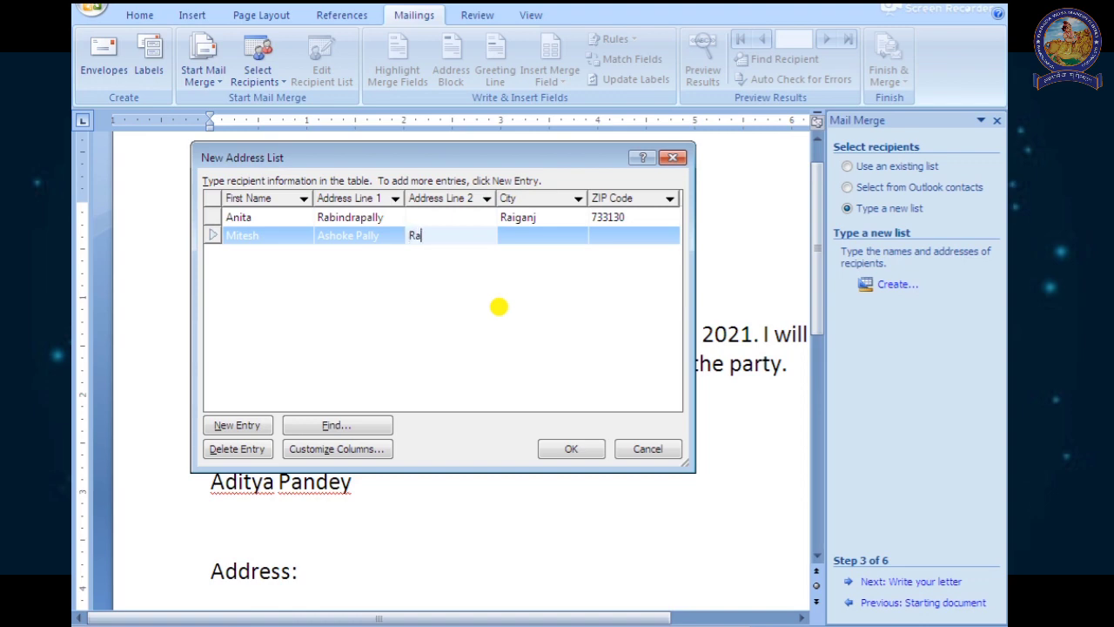
pyautogui.write('aigan')
pyautogui.press('Tab')
pyautogui.press('Tab')
pyautogui.write('7331')
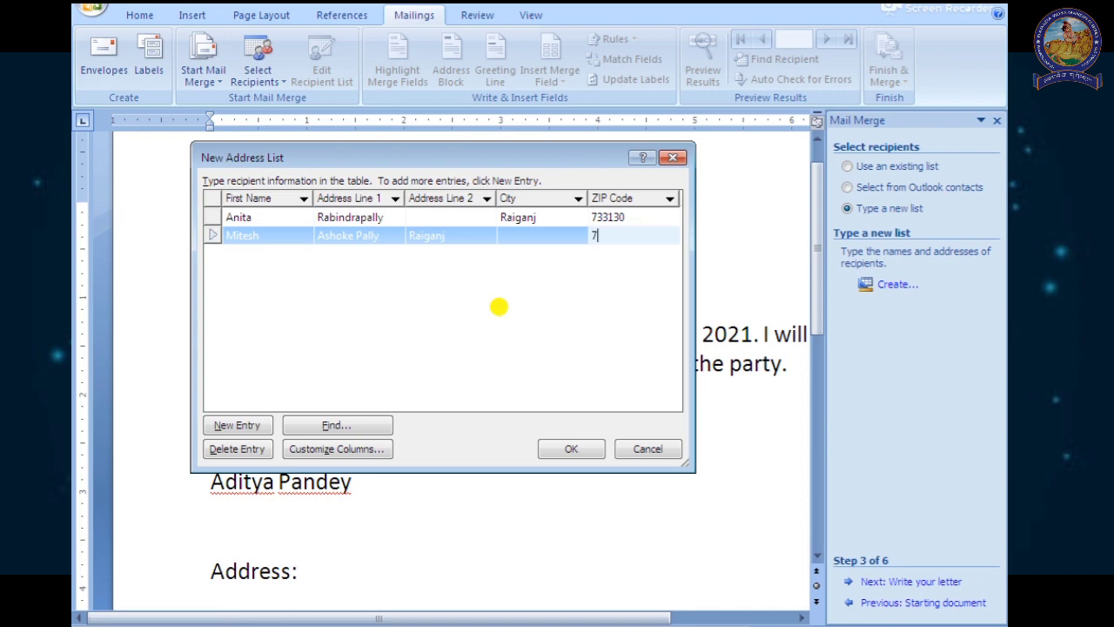
pyautogui.press('Tab')
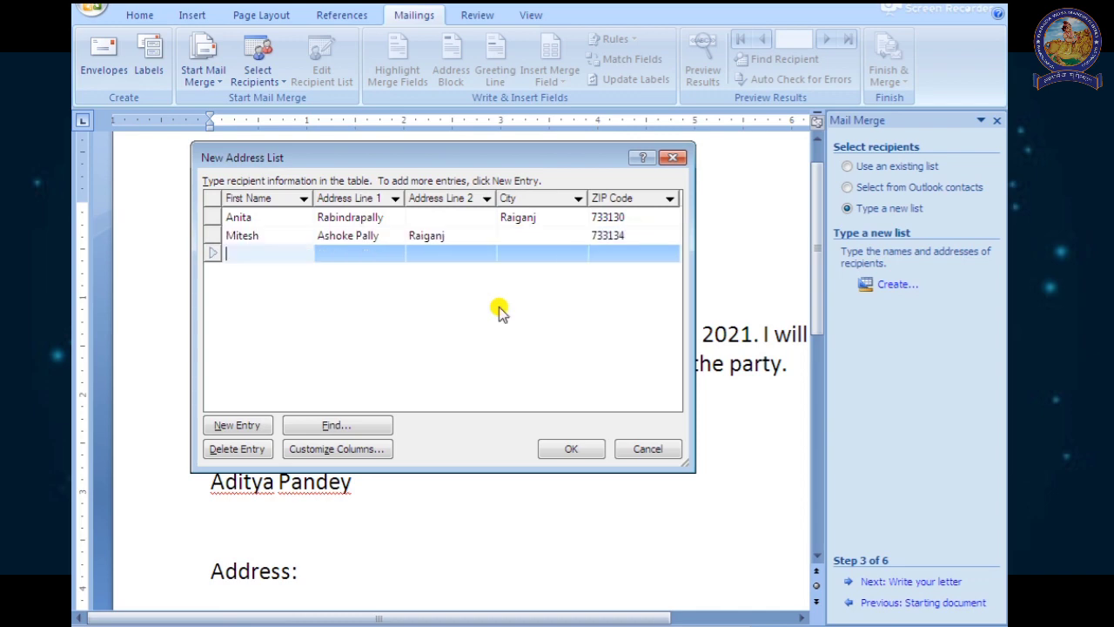
# - Add a third recipient, filling in the first name, both address lines, city and ZIP code
pyautogui.write('Anamika')
pyautogui.press('Tab')
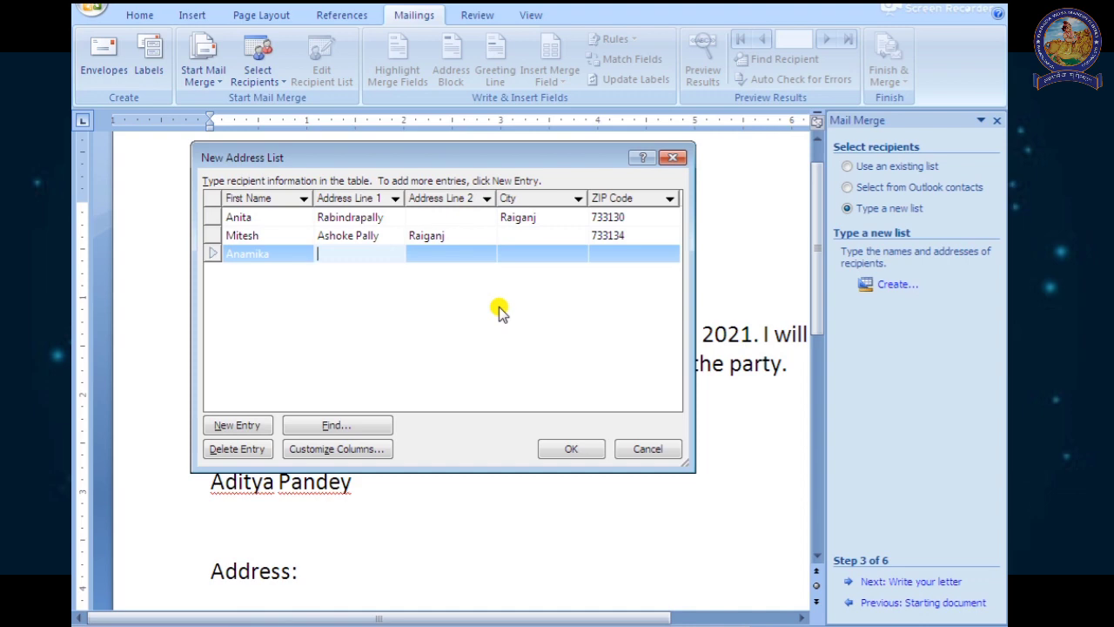
pyautogui.write('Chanditala')
pyautogui.press('Tab')
pyautogui.write('S')
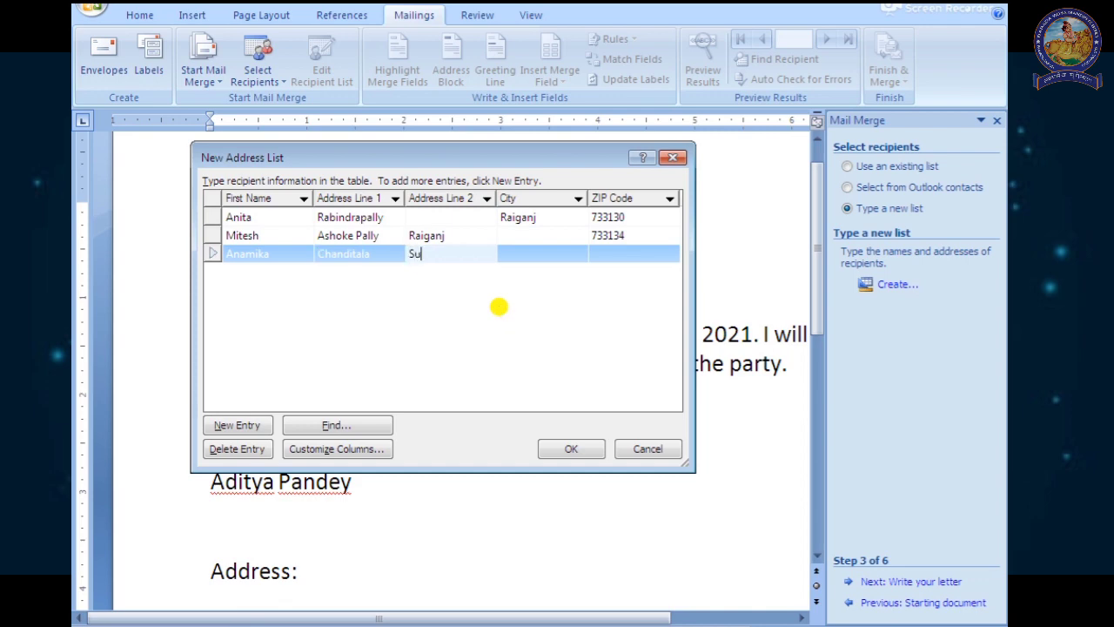
pyautogui.write('udarshanpur')
pyautogui.press('Tab')
pyautogui.write('Ra')
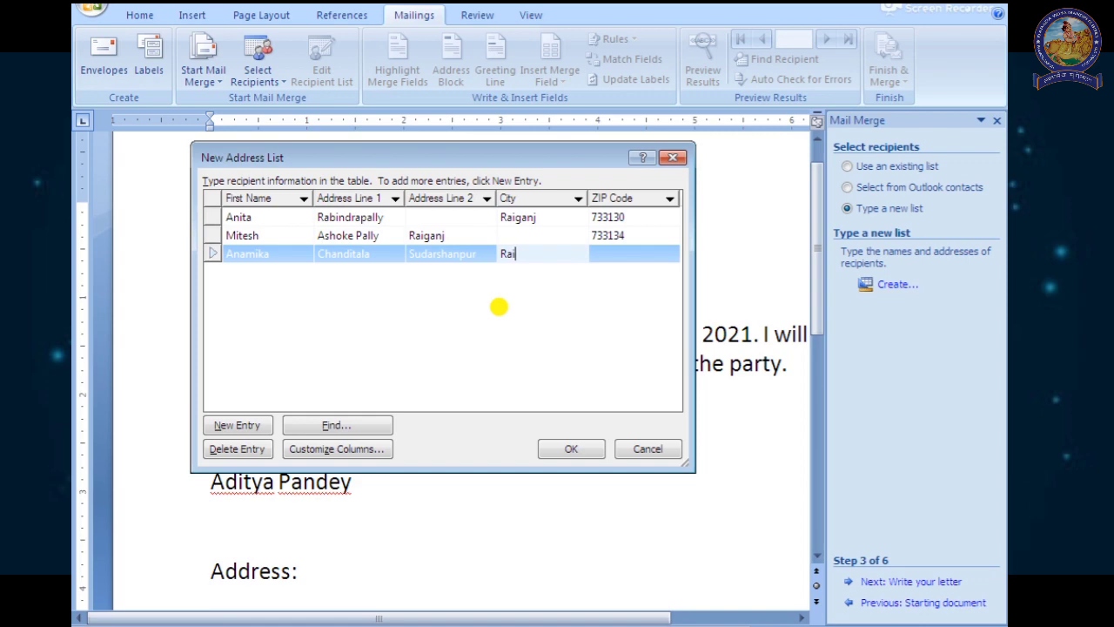
pyautogui.write('iganj')
pyautogui.press('Tab')
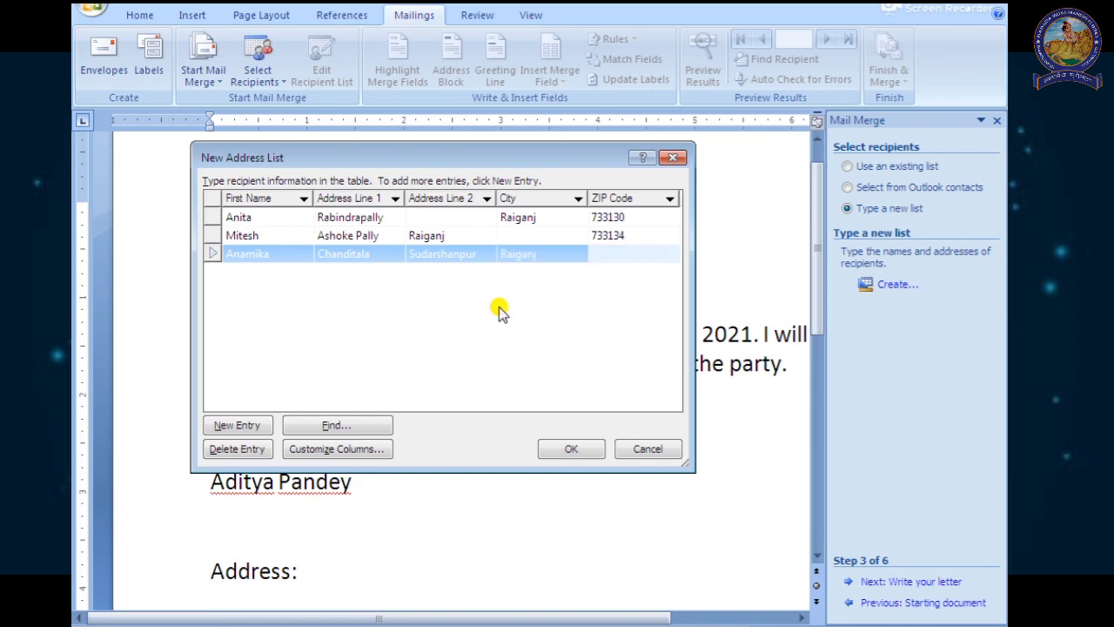
pyautogui.write('733132')
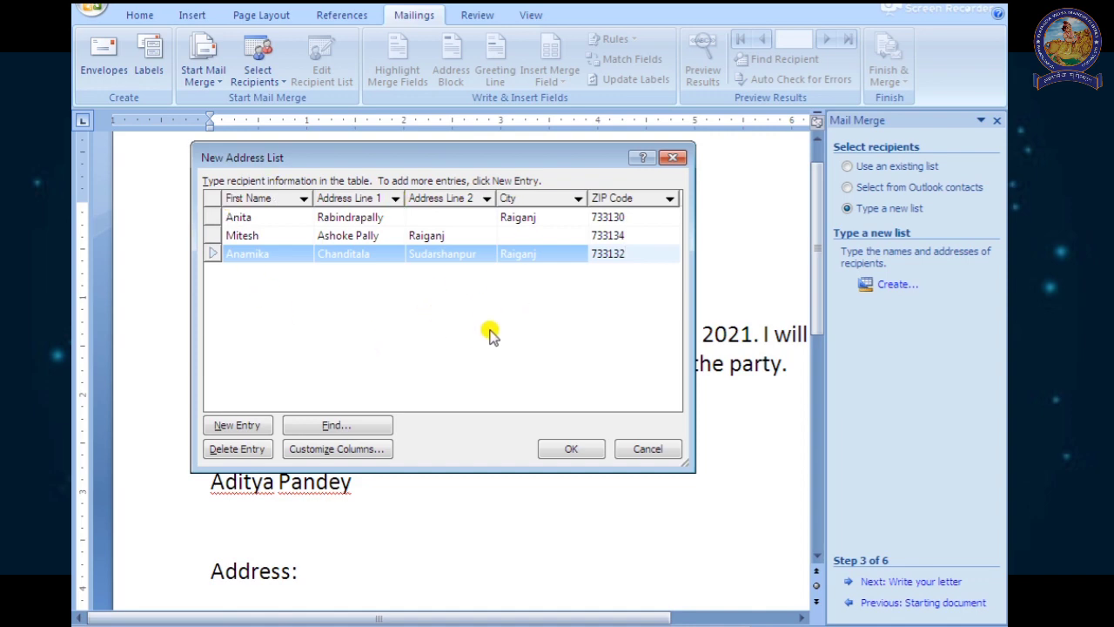
# - Finish the address list and save it to the Desktop as Mail_address
pyautogui.click(571, 451)
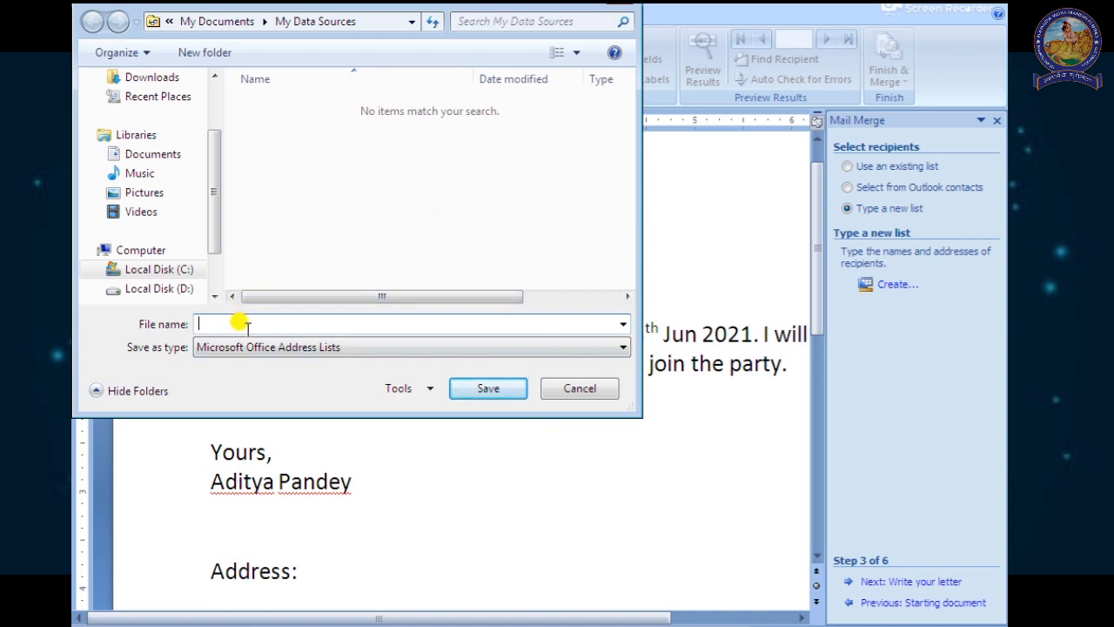
pyautogui.write('Mail_a')
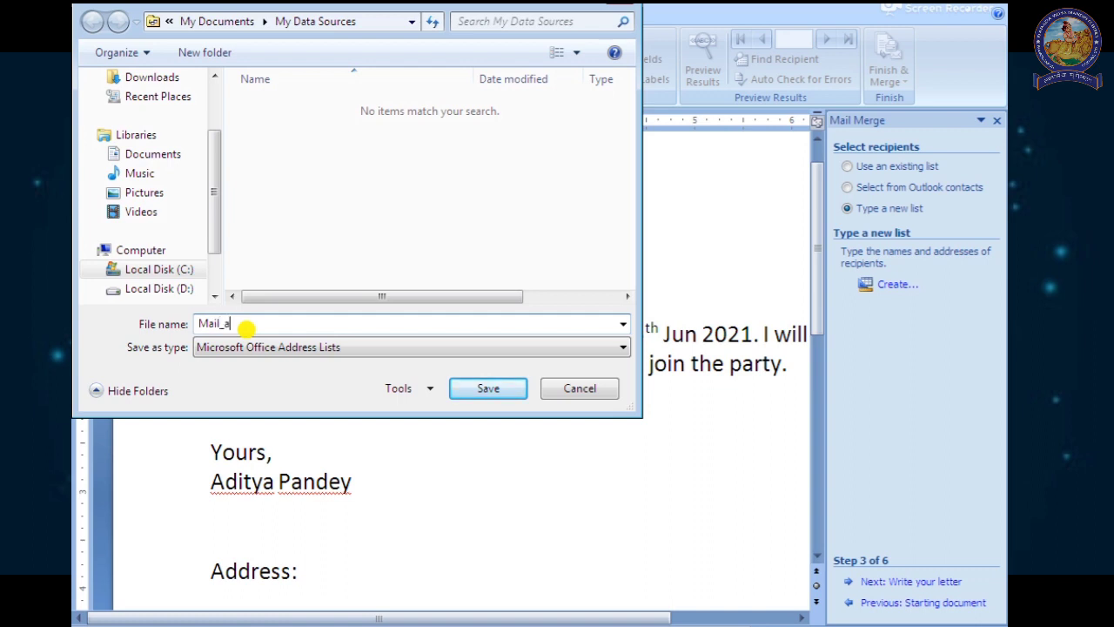
pyautogui.write('ddress')
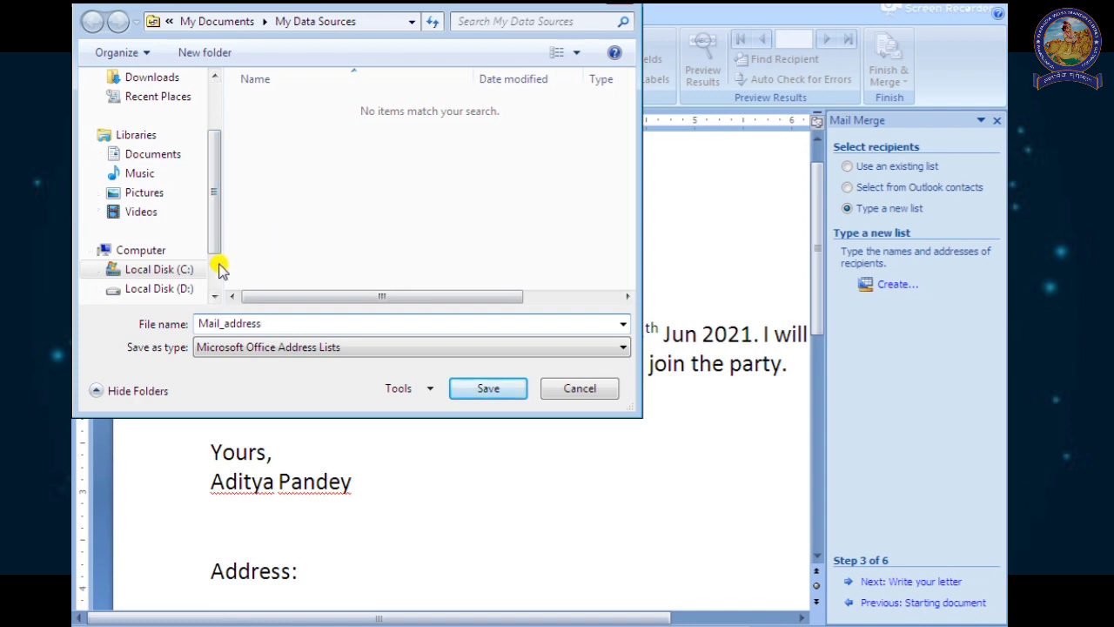
pyautogui.moveTo(217, 231); pyautogui.dragTo(208, 165)
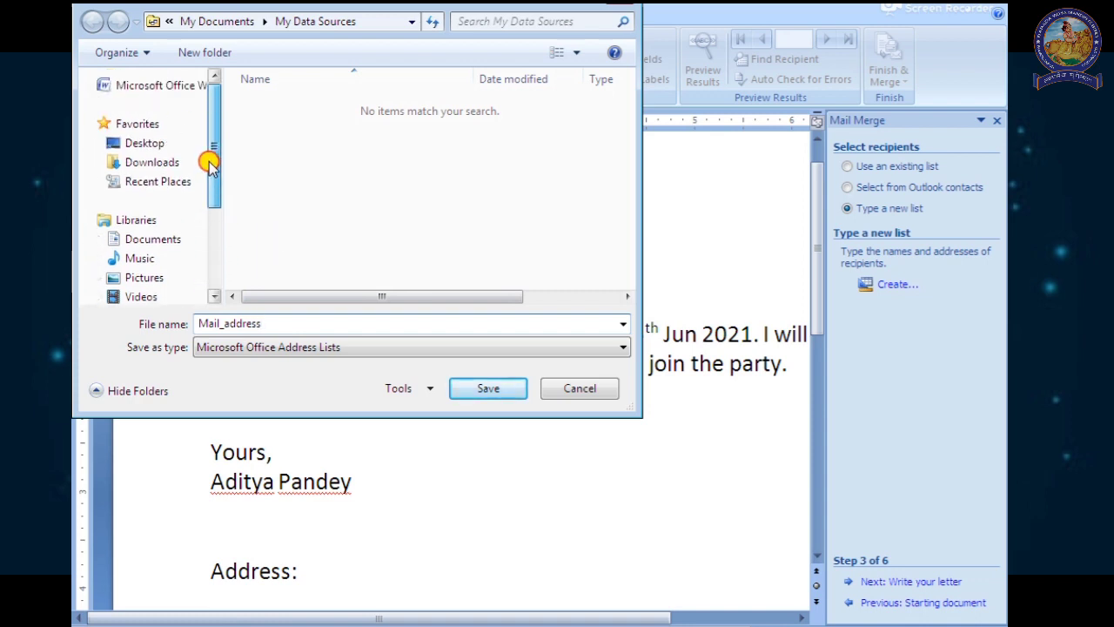
pyautogui.click(148, 143)
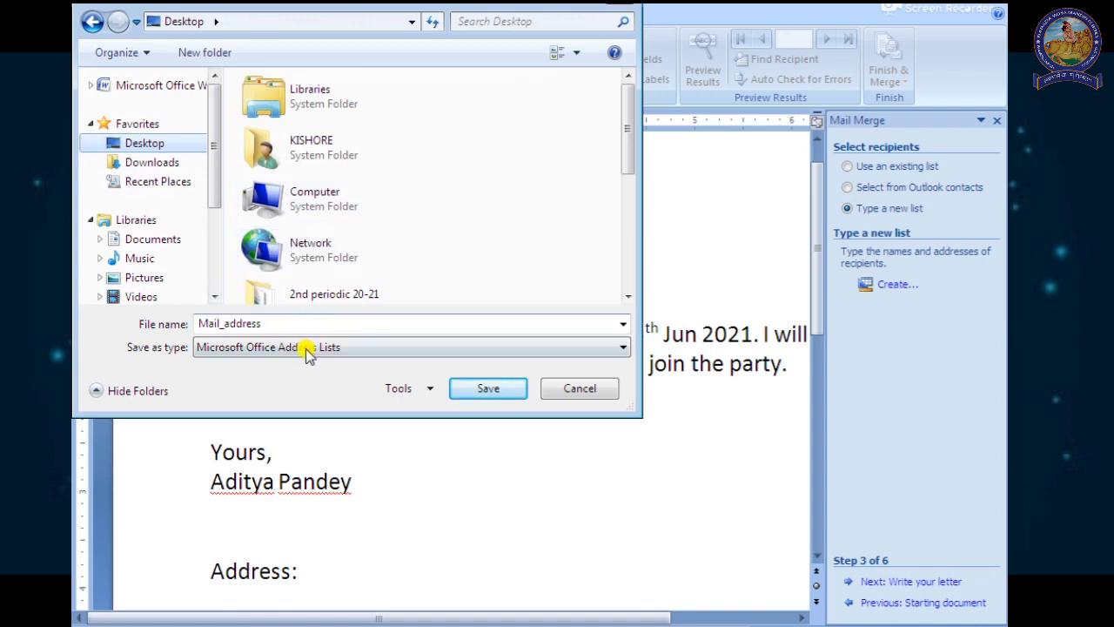
pyautogui.click(464, 388)
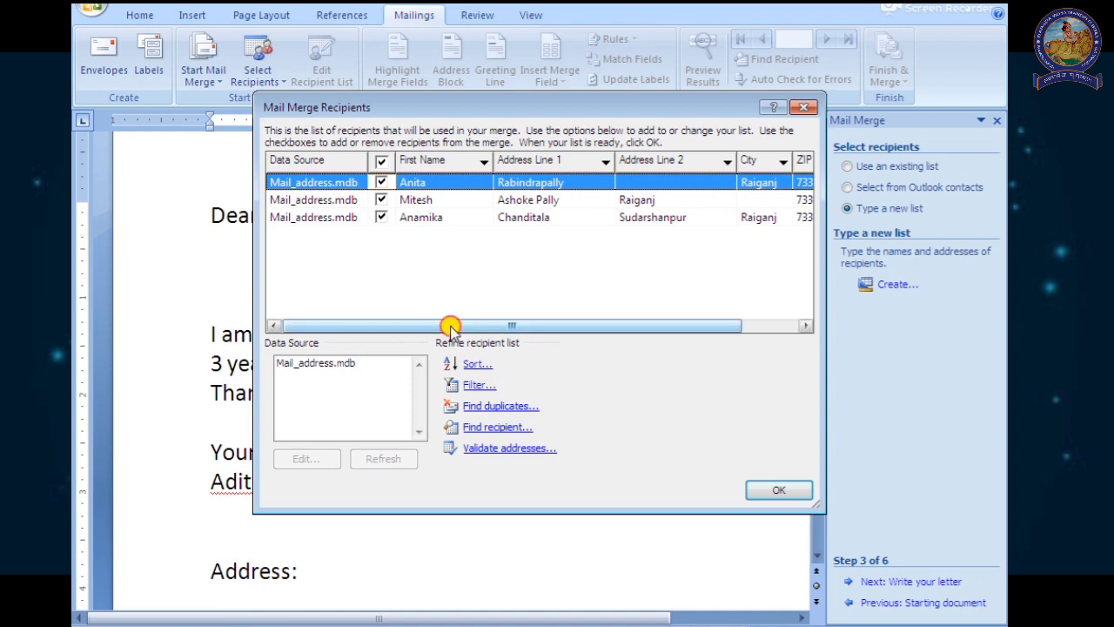
# - Review and accept the mail merge recipients, and proceed to the Write your letter stage
pyautogui.moveTo(447, 324)
pyautogui.mouseDown()
pyautogui.moveTo(526, 324)
pyautogui.moveTo(427, 319)
pyautogui.moveTo(447, 327)
pyautogui.mouseUp()
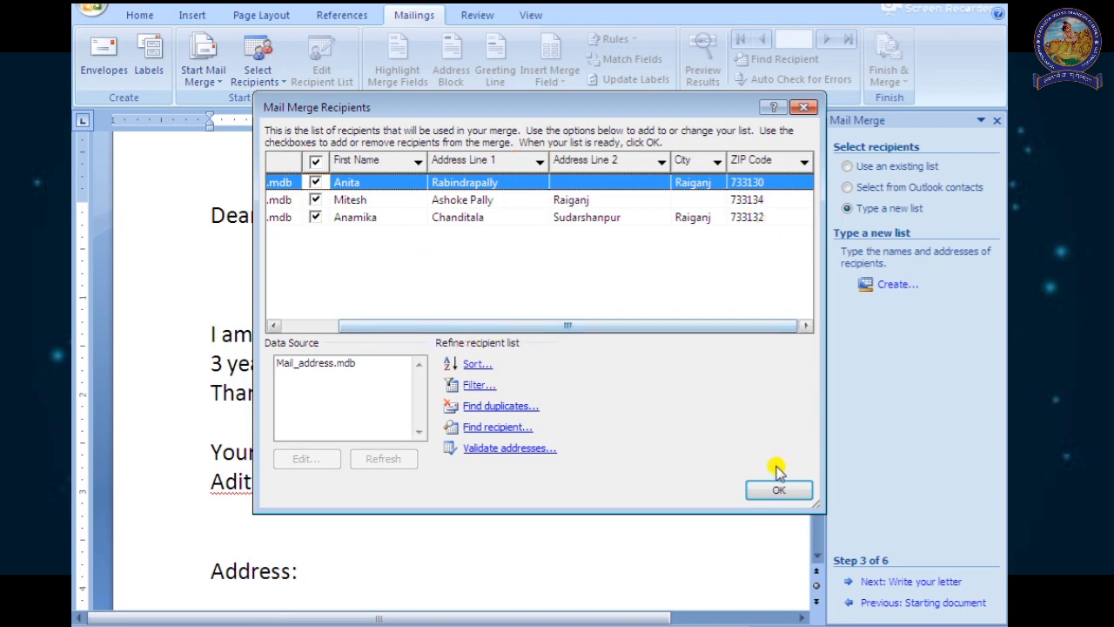
pyautogui.click(777, 491)
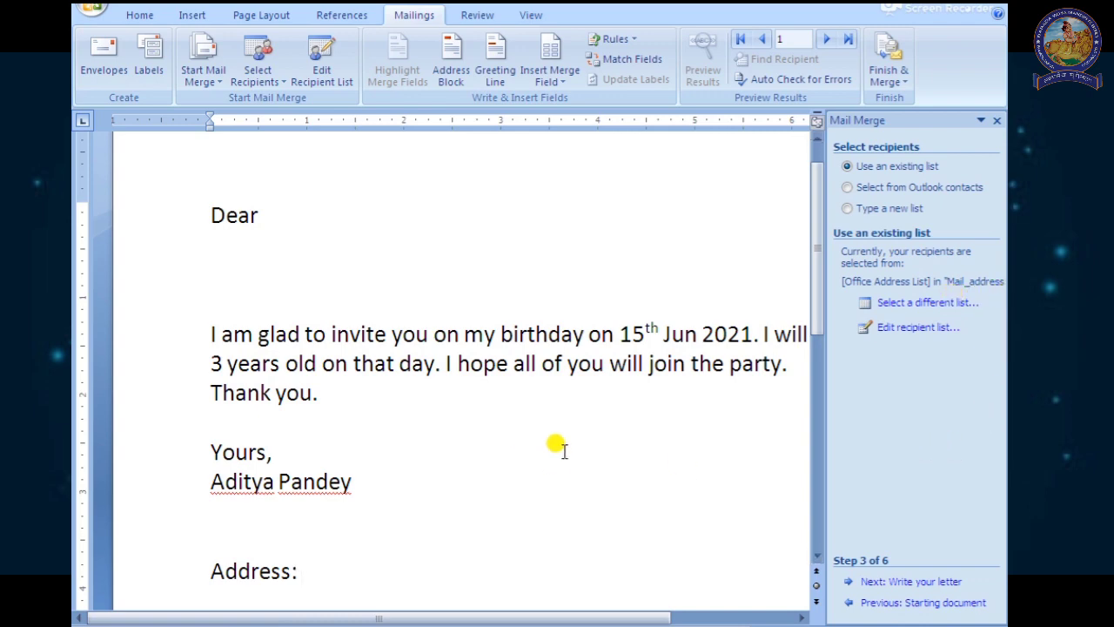
pyautogui.scroll(-1, 779, 547)
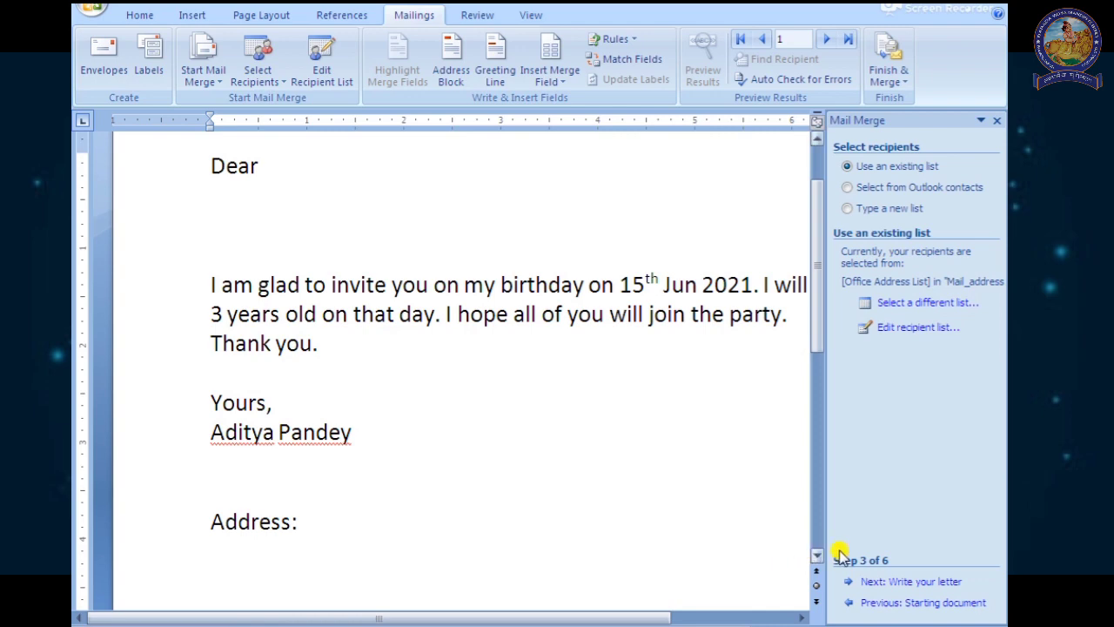
pyautogui.click(911, 582)
# - Insert the First_Name merge field on the line below "Dear"
pyautogui.scroll(2, 482, 379)
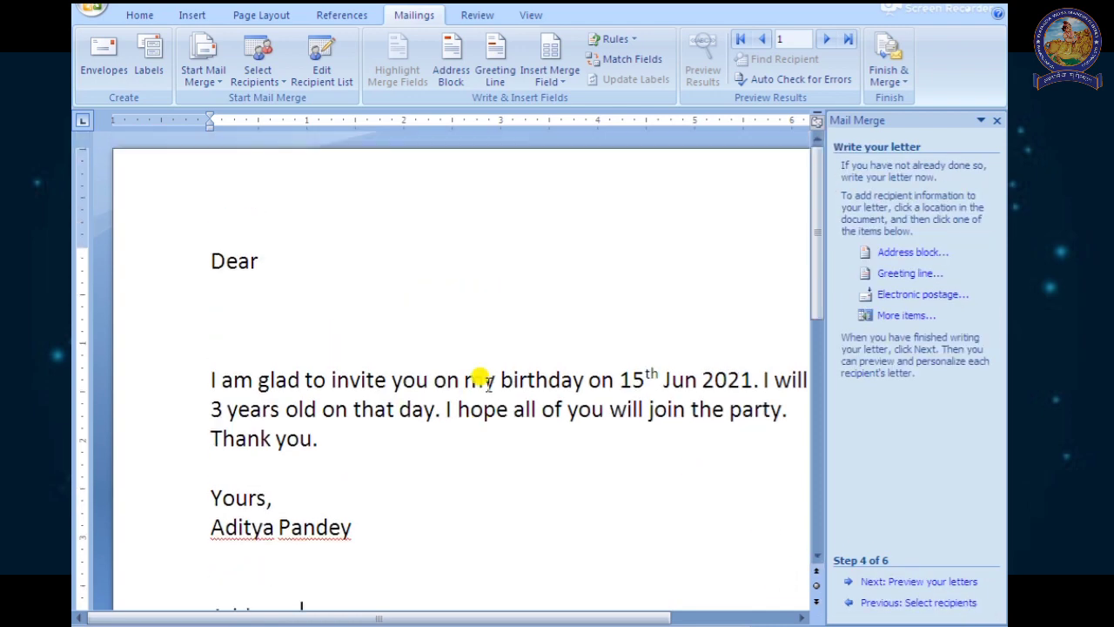
pyautogui.click(246, 291)
pyautogui.click(564, 84)
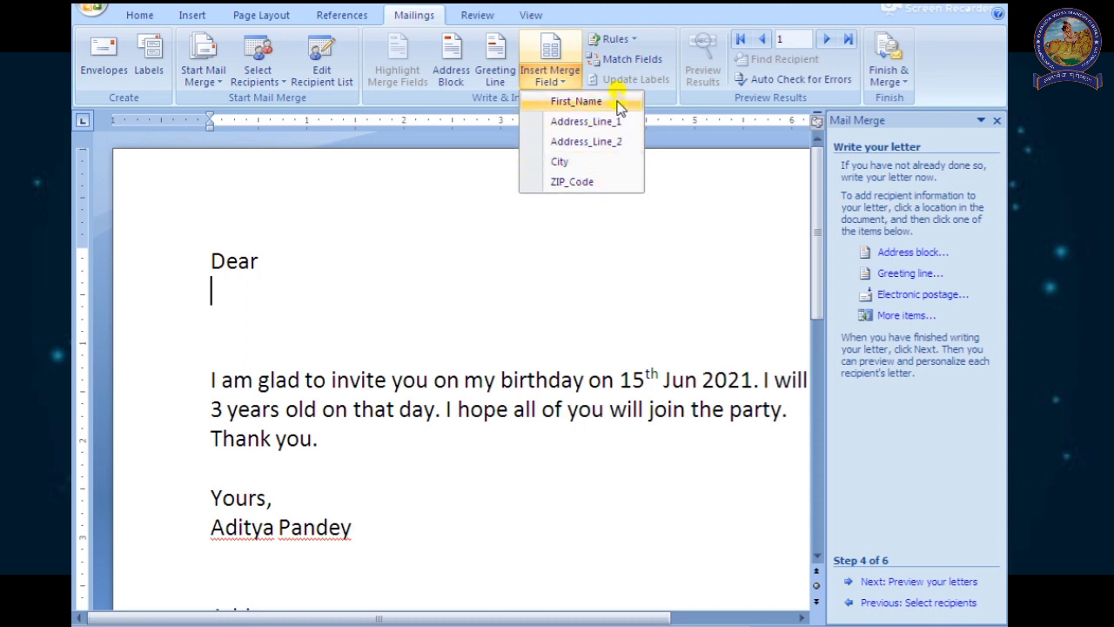
pyautogui.click(233, 295)
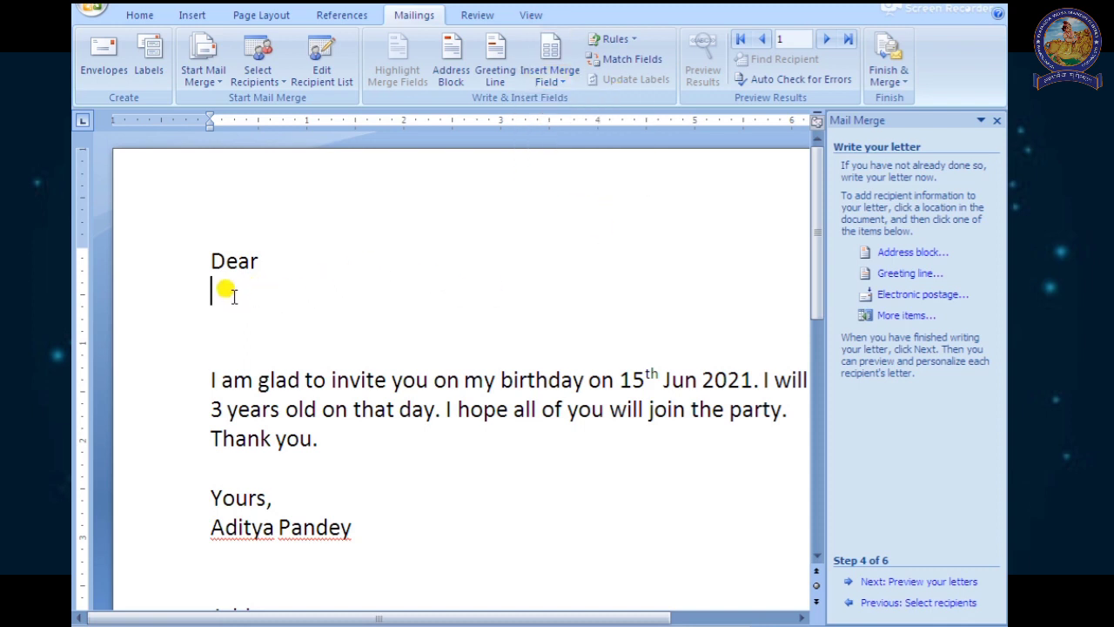
pyautogui.click(570, 85)
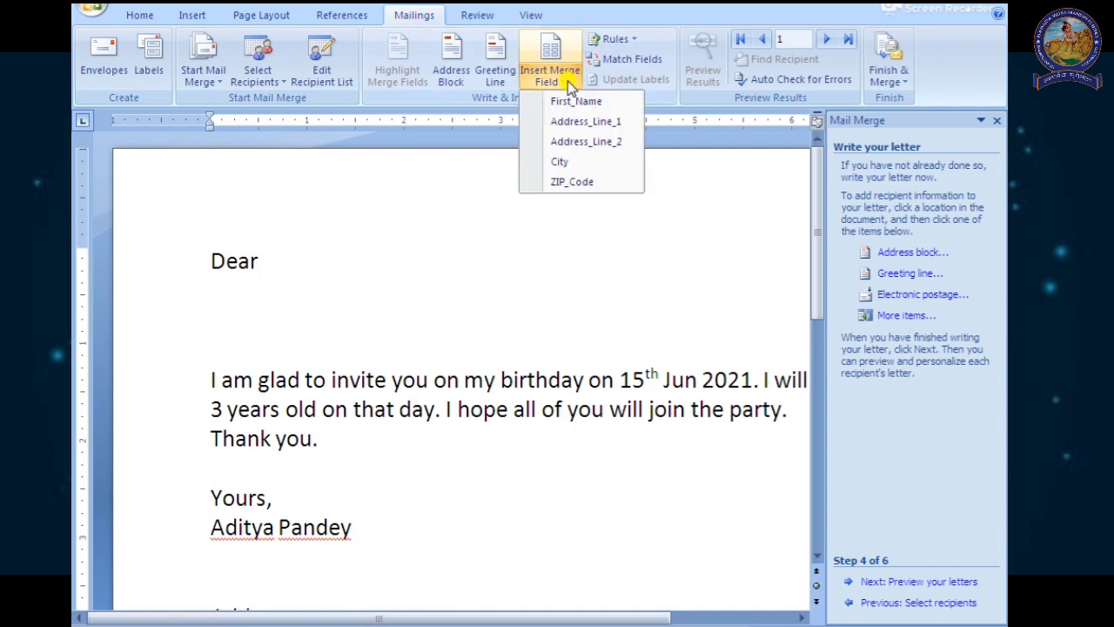
pyautogui.click(574, 101)
pyautogui.click(362, 283)
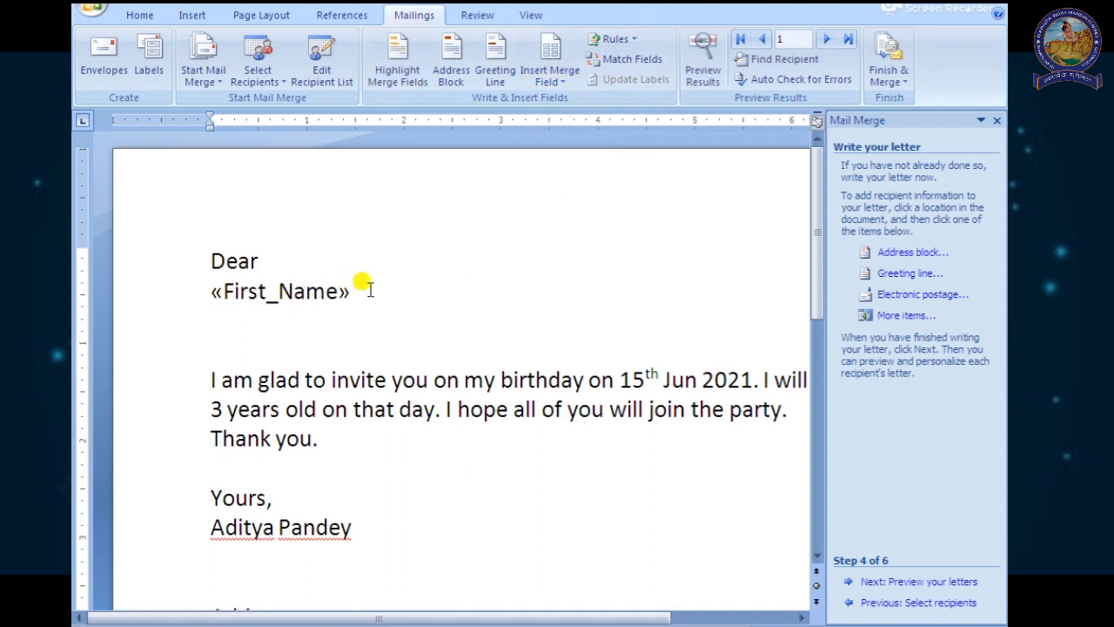
pyautogui.click(336, 290)
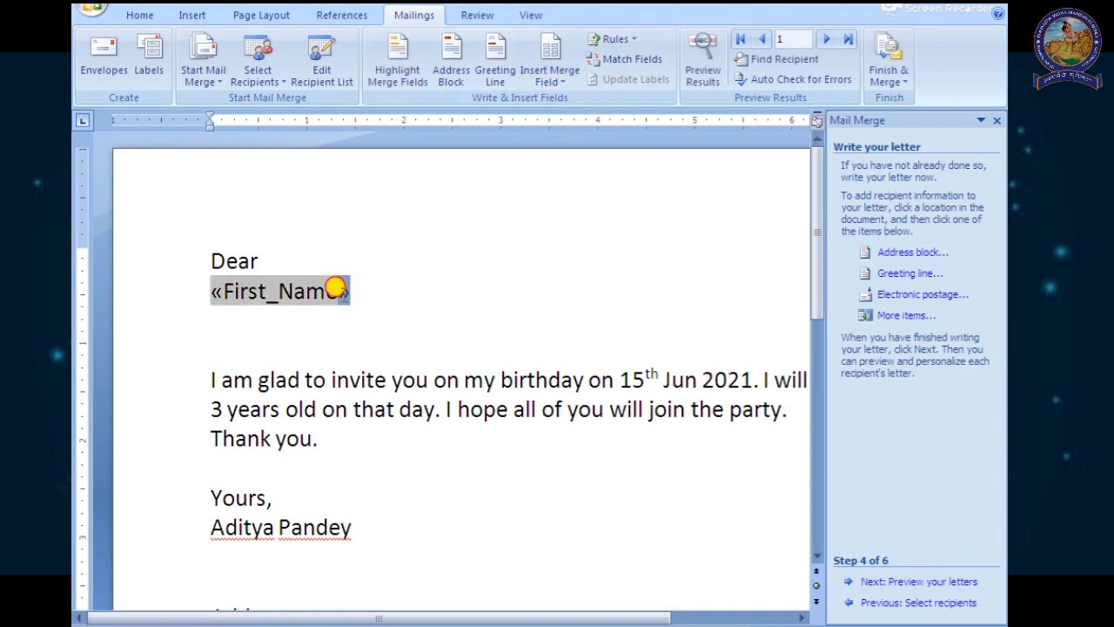
pyautogui.click(351, 292)
pyautogui.click(215, 295)
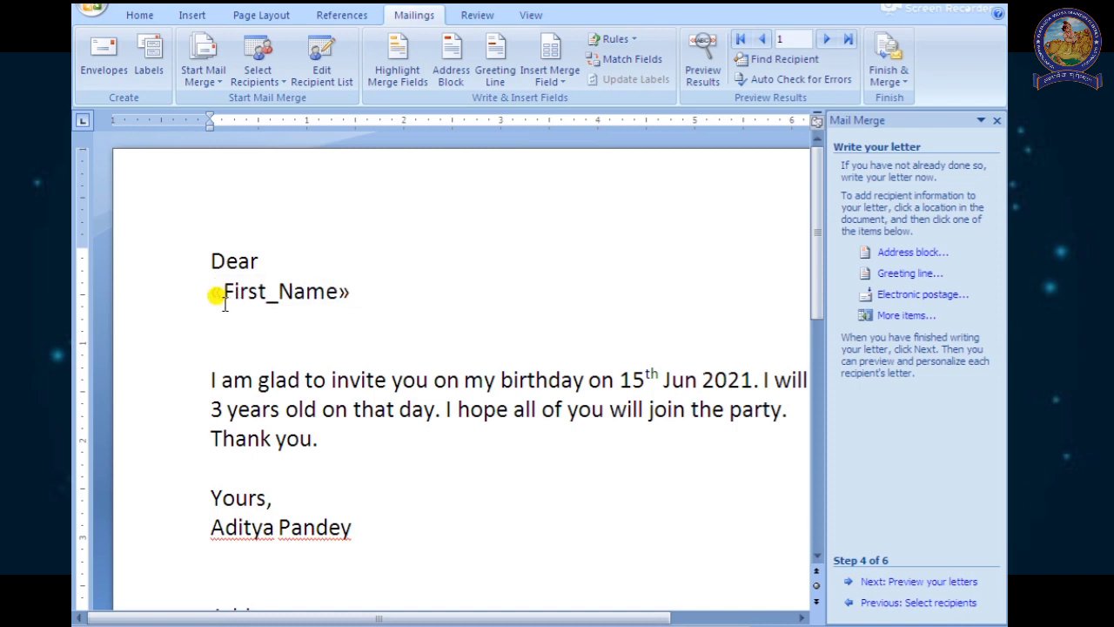
pyautogui.moveTo(203, 293); pyautogui.dragTo(396, 296)
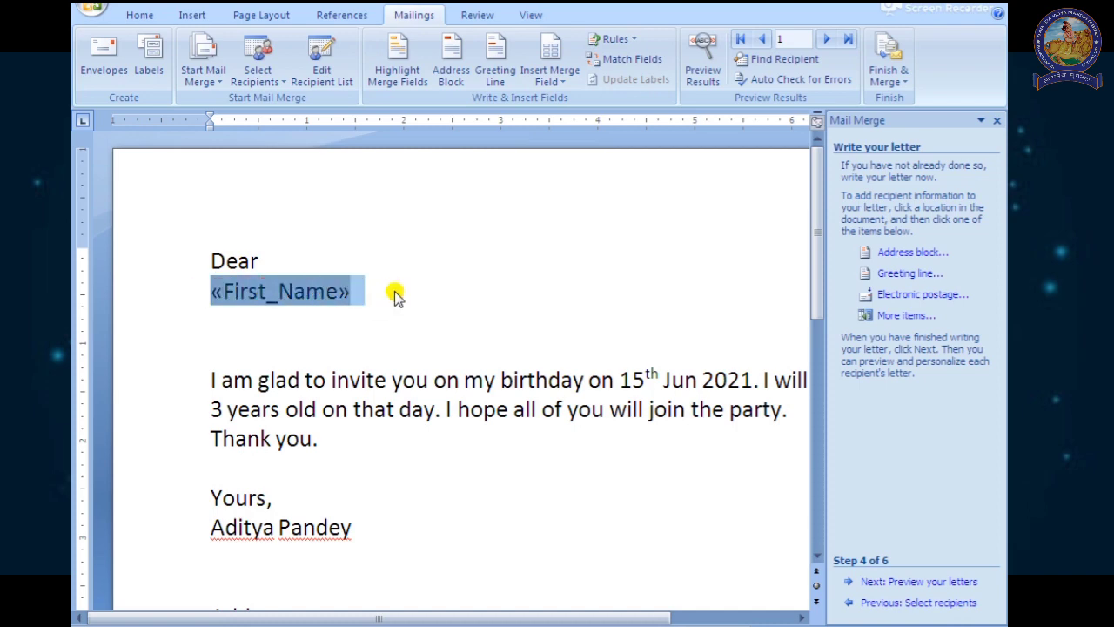
pyautogui.click(373, 296)
# - Insert the Address_Line_1 merge field on the line below "Address:"
pyautogui.scroll(-3, 391, 291)
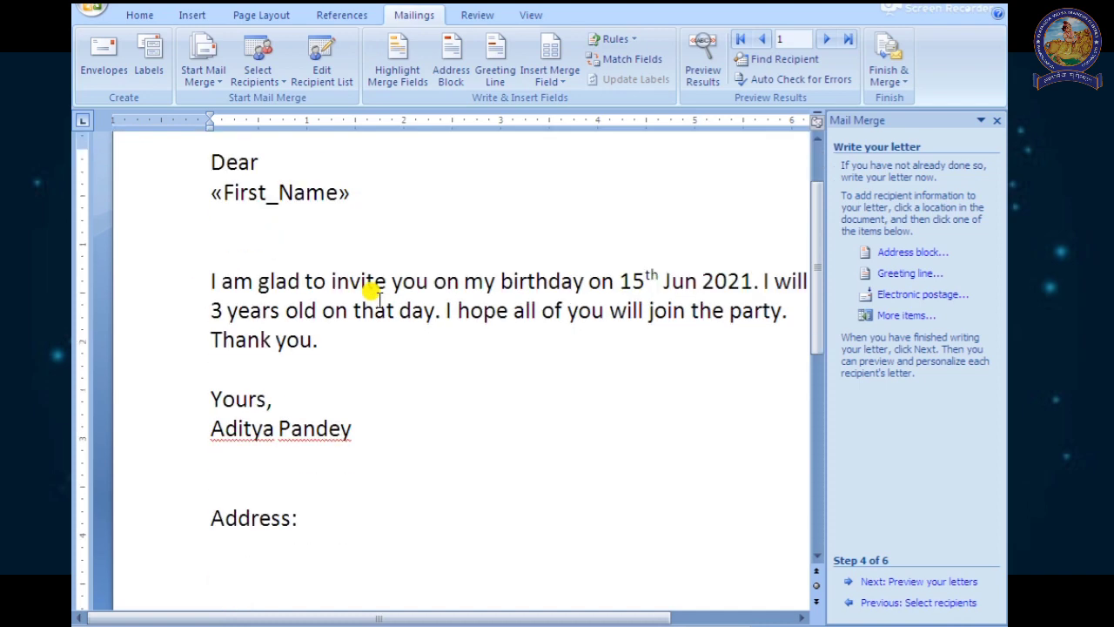
pyautogui.click(199, 403)
pyautogui.click(318, 374)
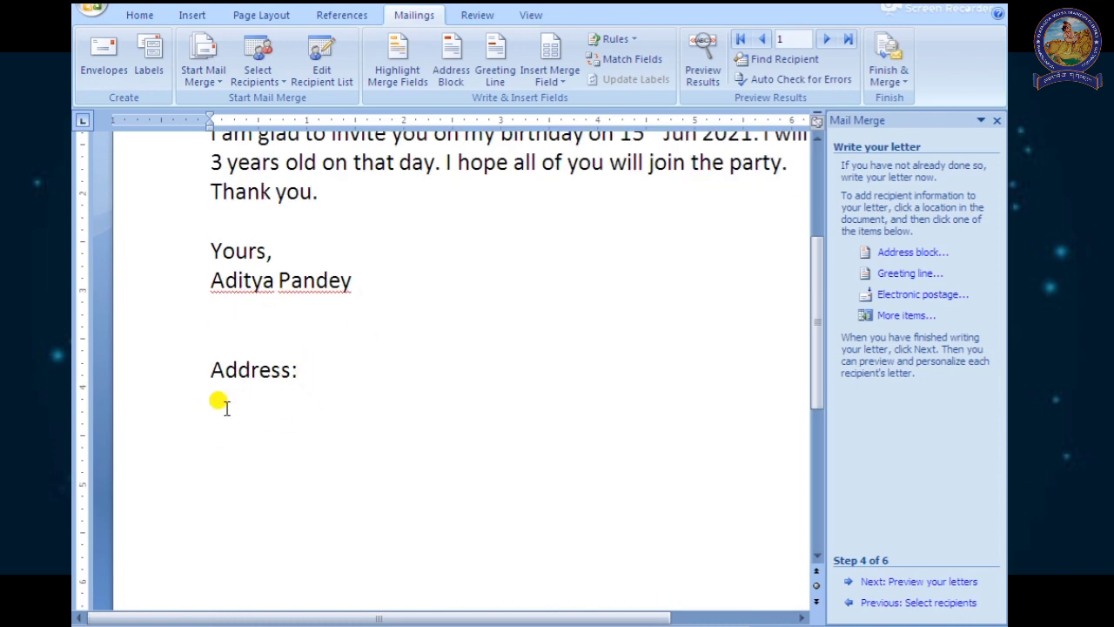
pyautogui.click(549, 81)
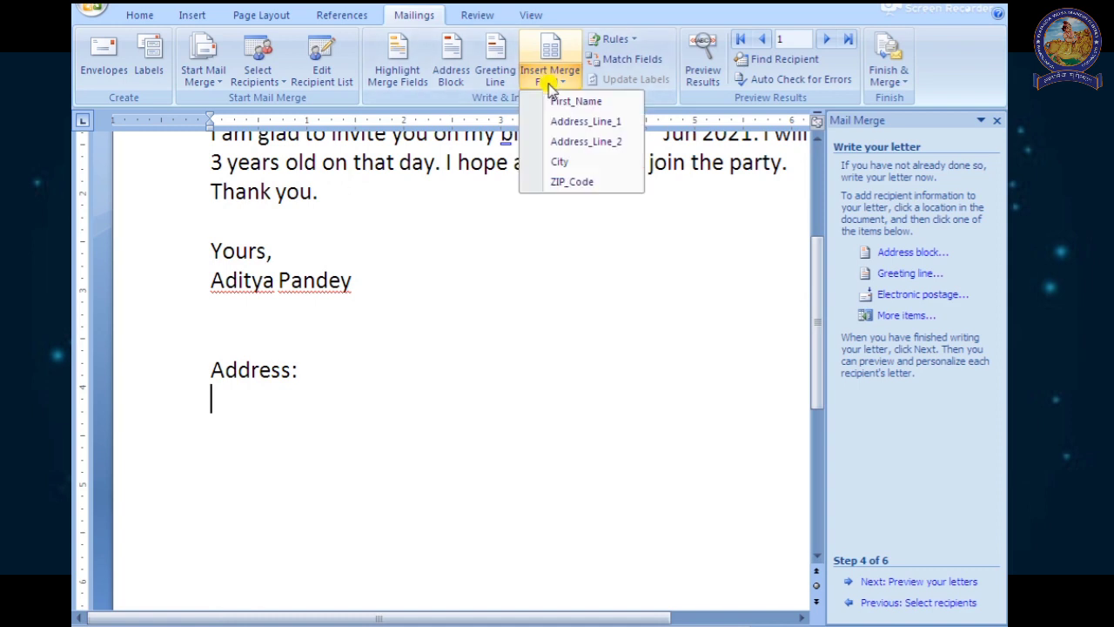
pyautogui.click(557, 117)
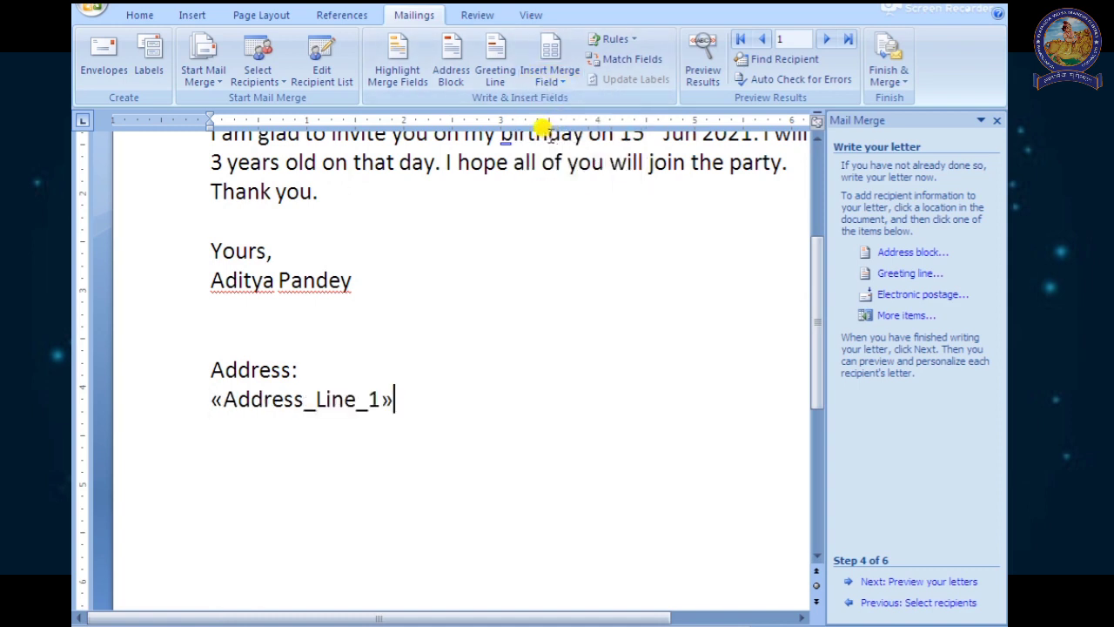
# - Insert the Address_Line_2 merge field on a new line below Address_Line_1
pyautogui.press('Return')
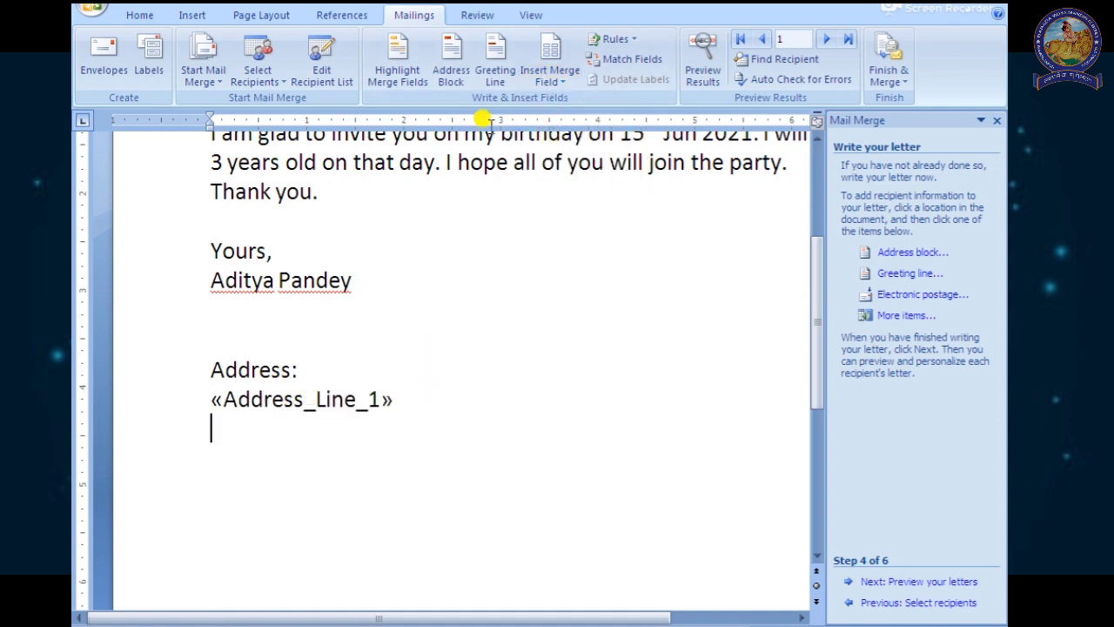
pyautogui.click(548, 79)
pyautogui.click(564, 141)
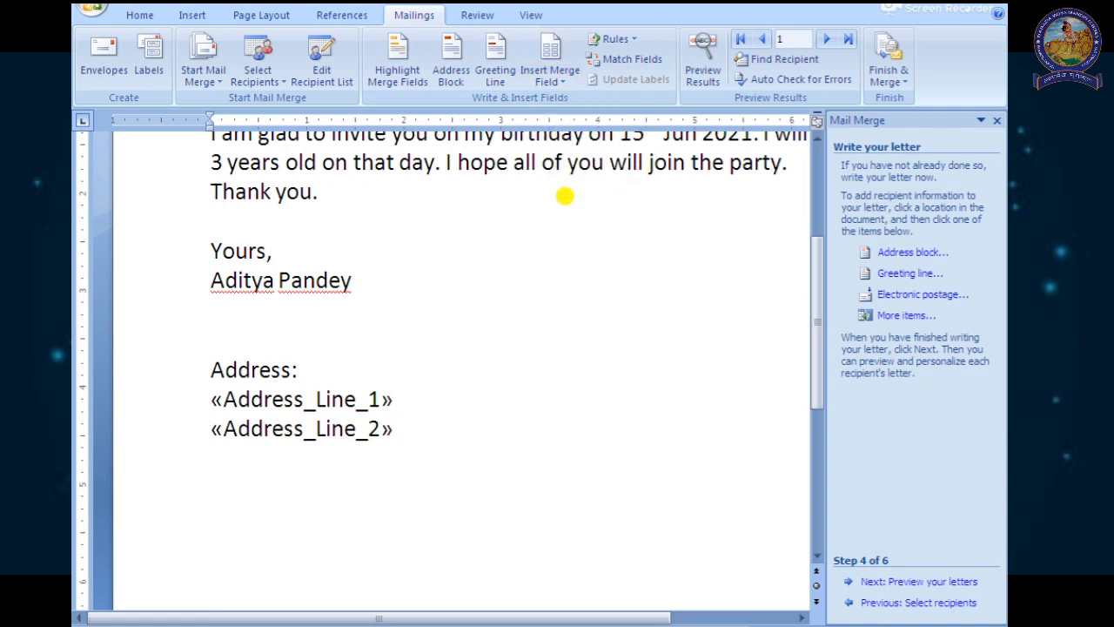
# - Insert the City and ZIP_Code merge fields on a new line below Address_Line_2, separated by a comma
pyautogui.press('Return')
pyautogui.click(561, 76)
pyautogui.click(566, 162)
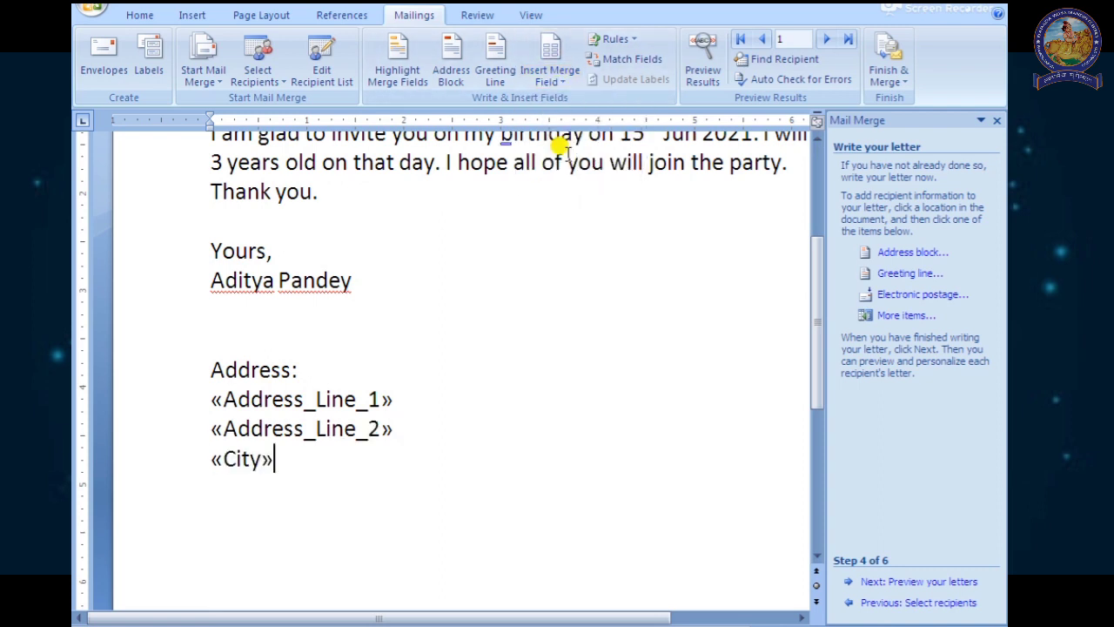
pyautogui.write(',')
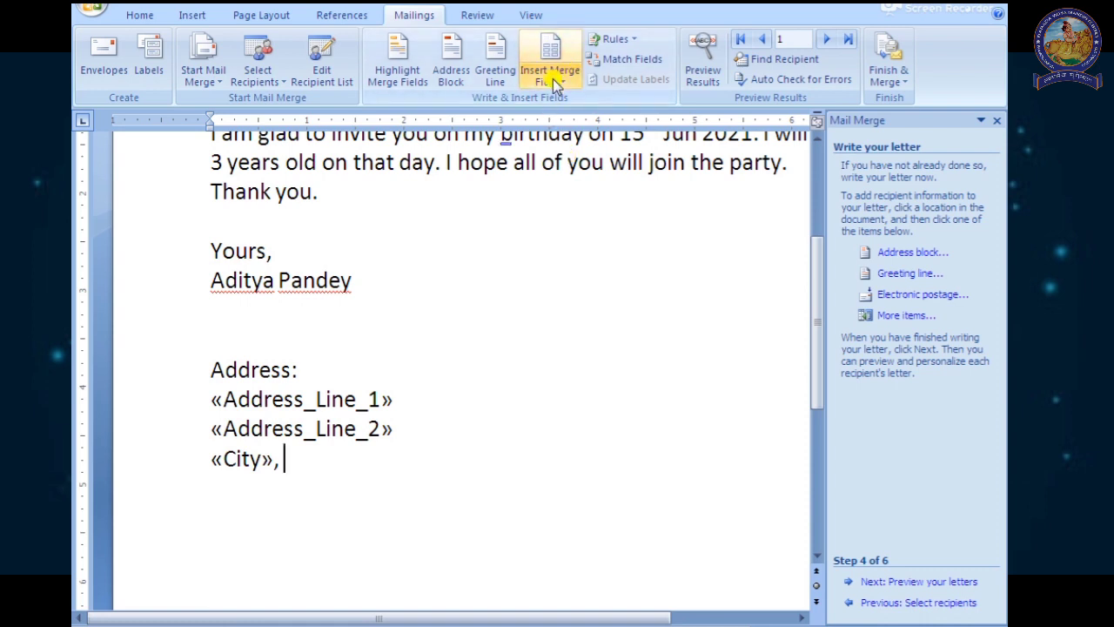
pyautogui.click(552, 78)
pyautogui.click(567, 182)
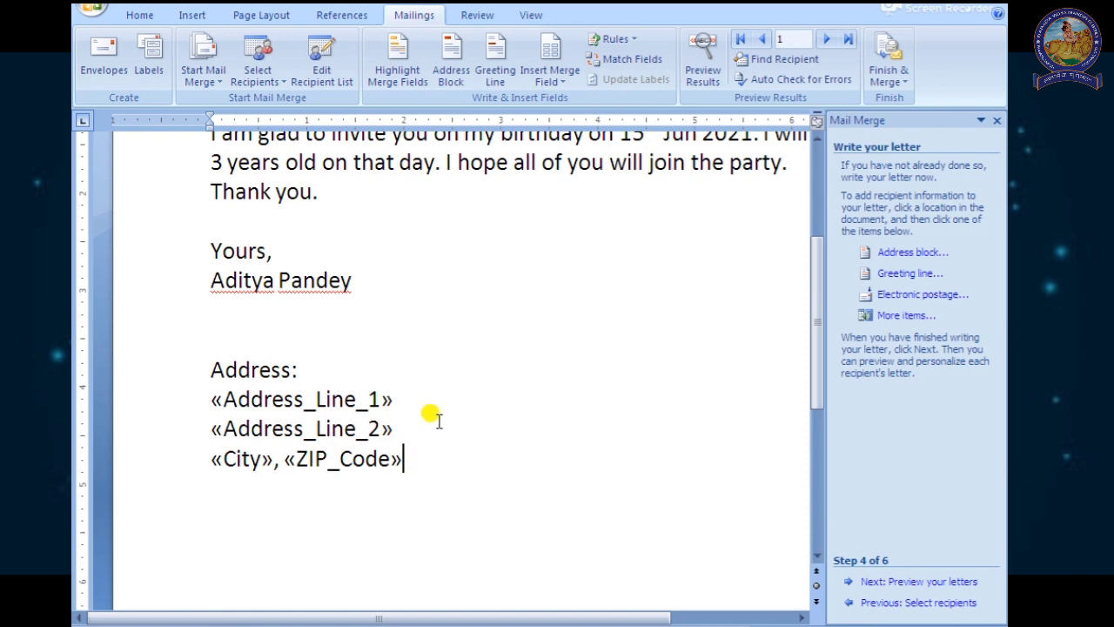
pyautogui.scroll(5, 427, 418)
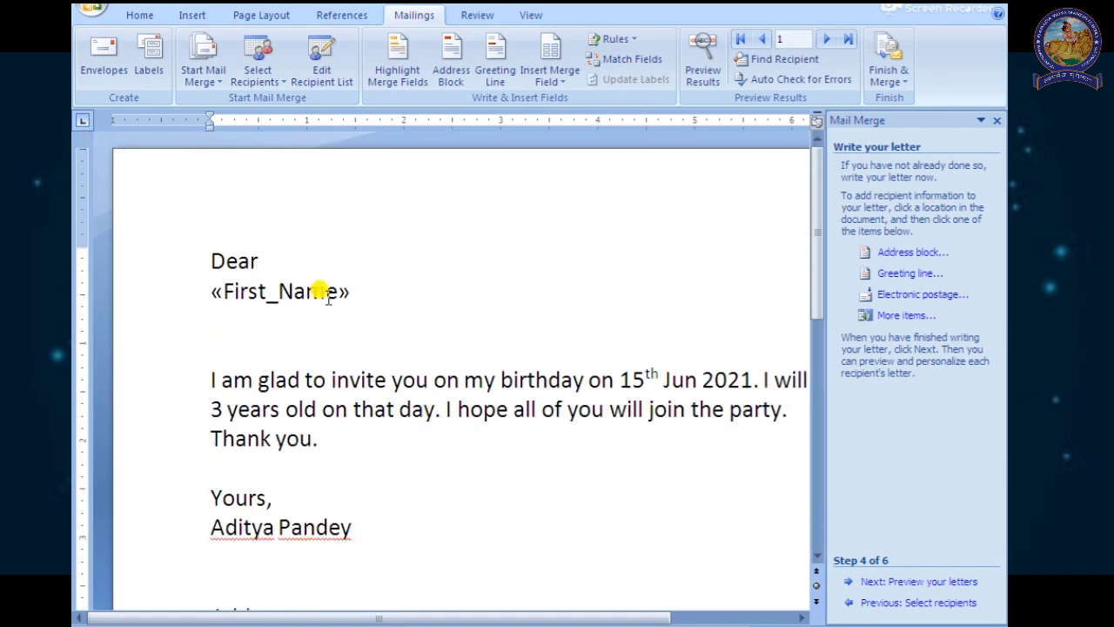
pyautogui.scroll(-4, 319, 291)
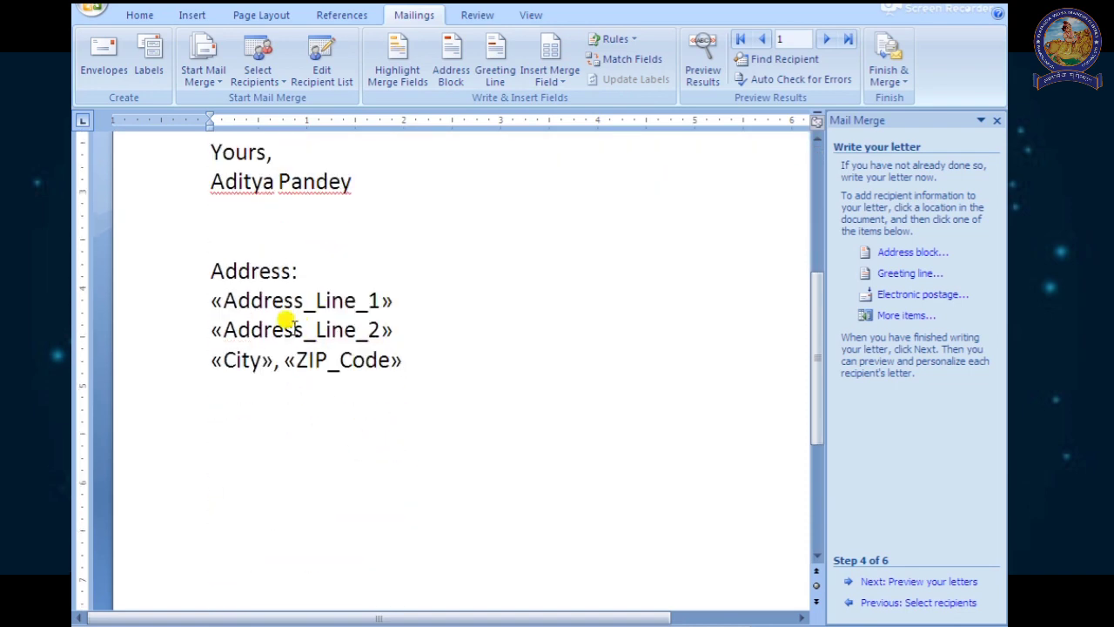
pyautogui.scroll(5, 294, 320)
pyautogui.scroll(2, 295, 327)
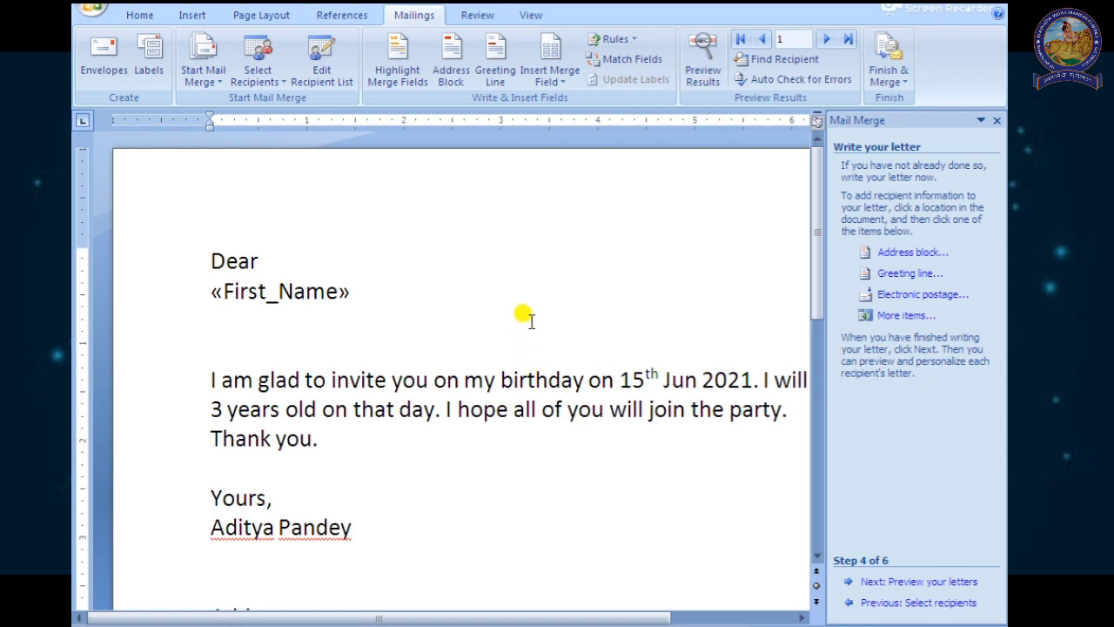
pyautogui.click(916, 602)
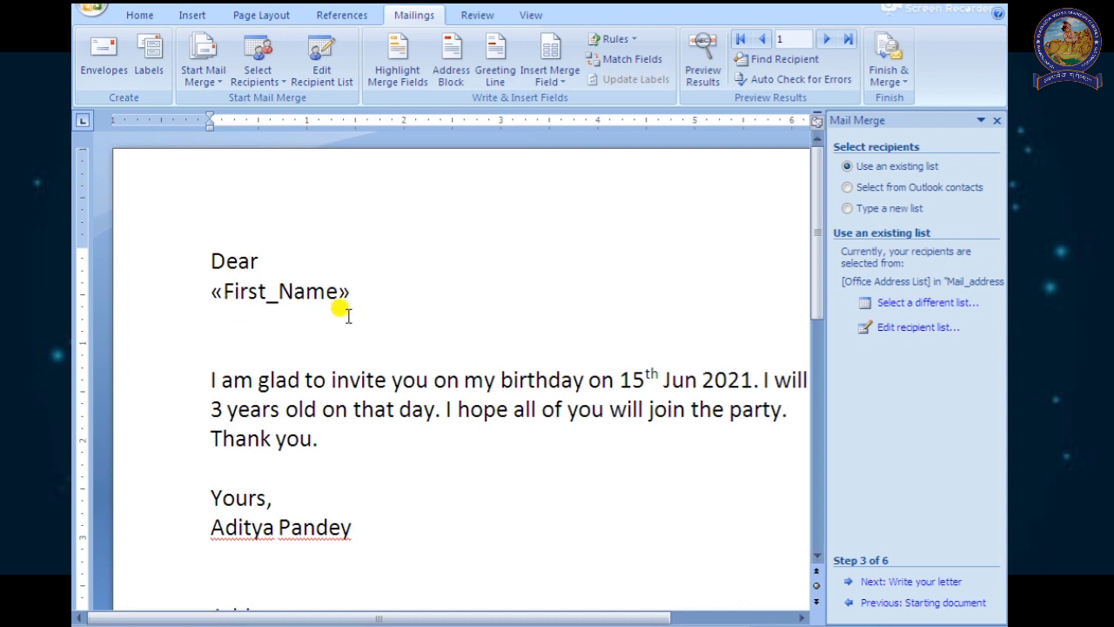
pyautogui.click(927, 582)
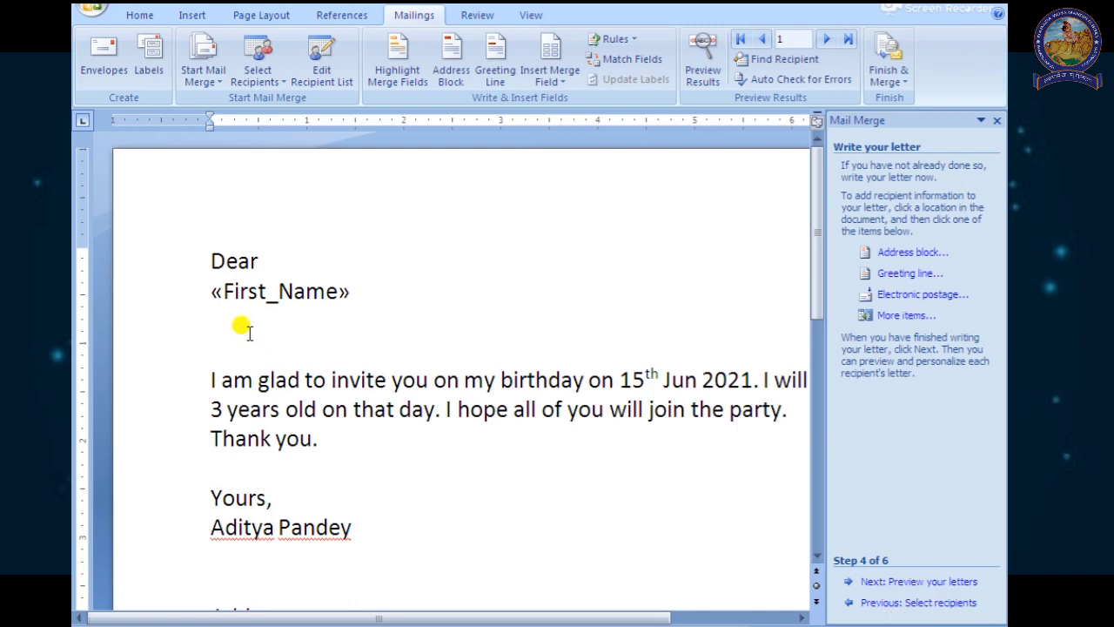
# - Proceed to the Preview your letters stage and browse the merged letters forward to recipient 3, then back to recipient 2
pyautogui.scroll(-1, 312, 306)
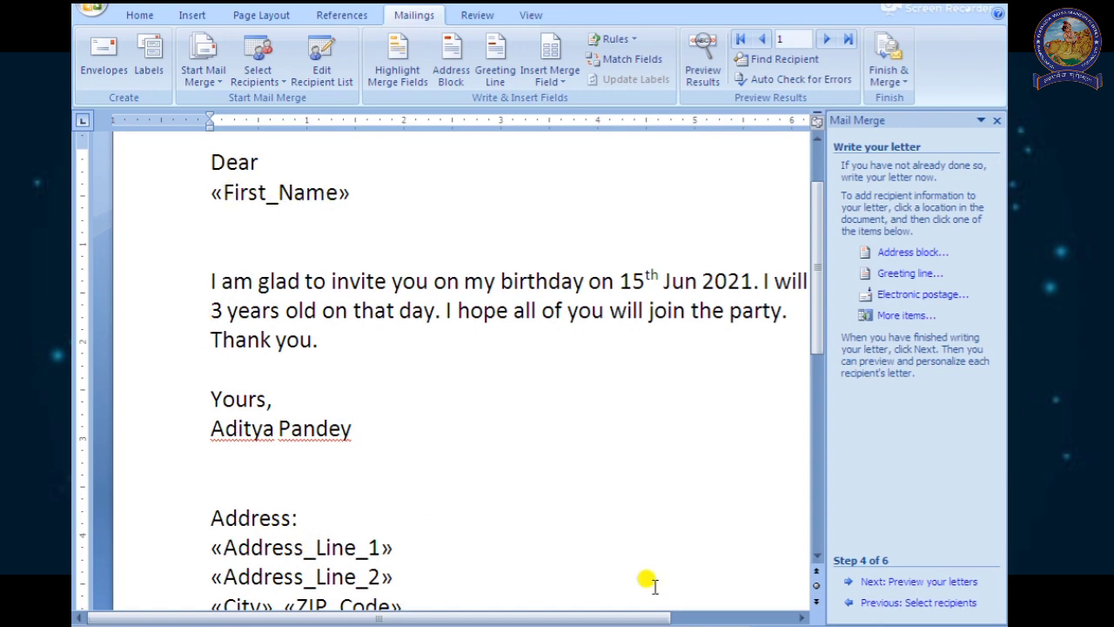
pyautogui.click(879, 583)
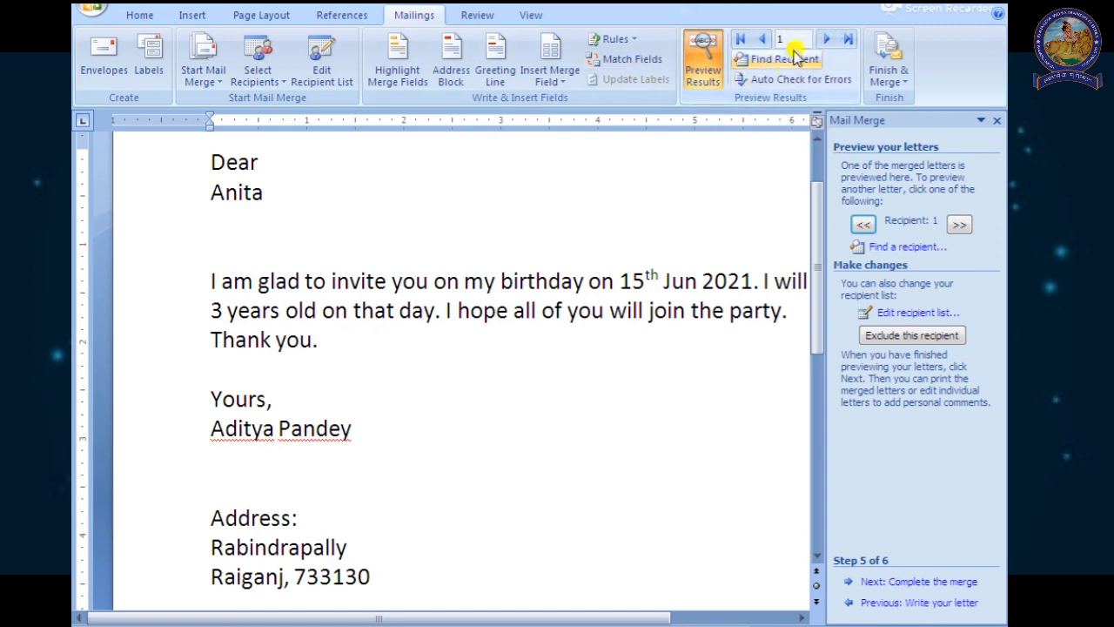
pyautogui.click(825, 44)
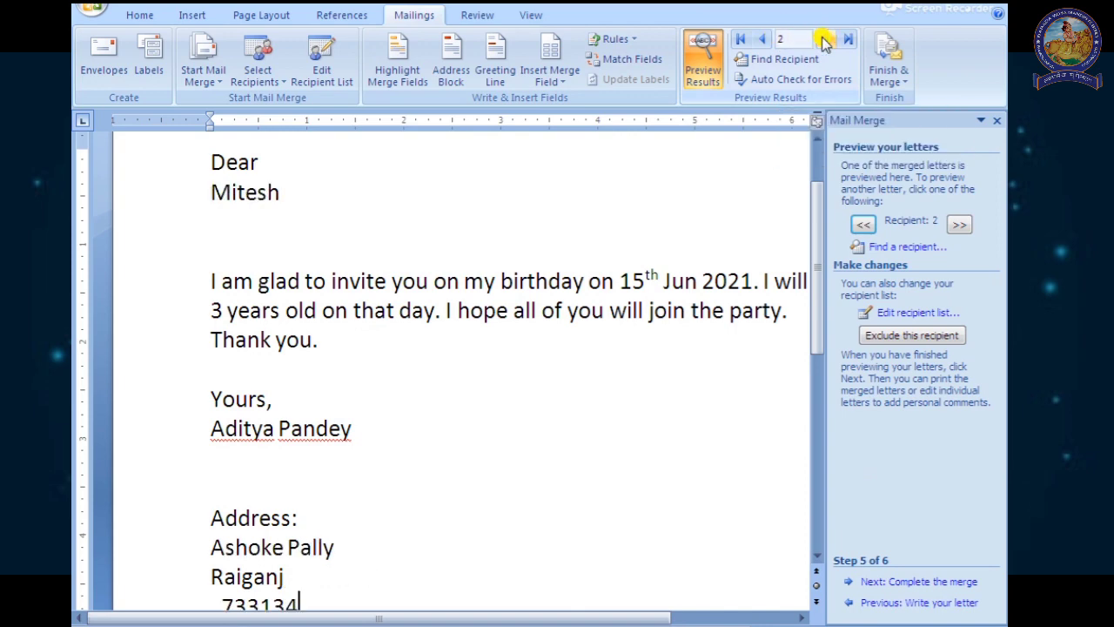
pyautogui.click(825, 44)
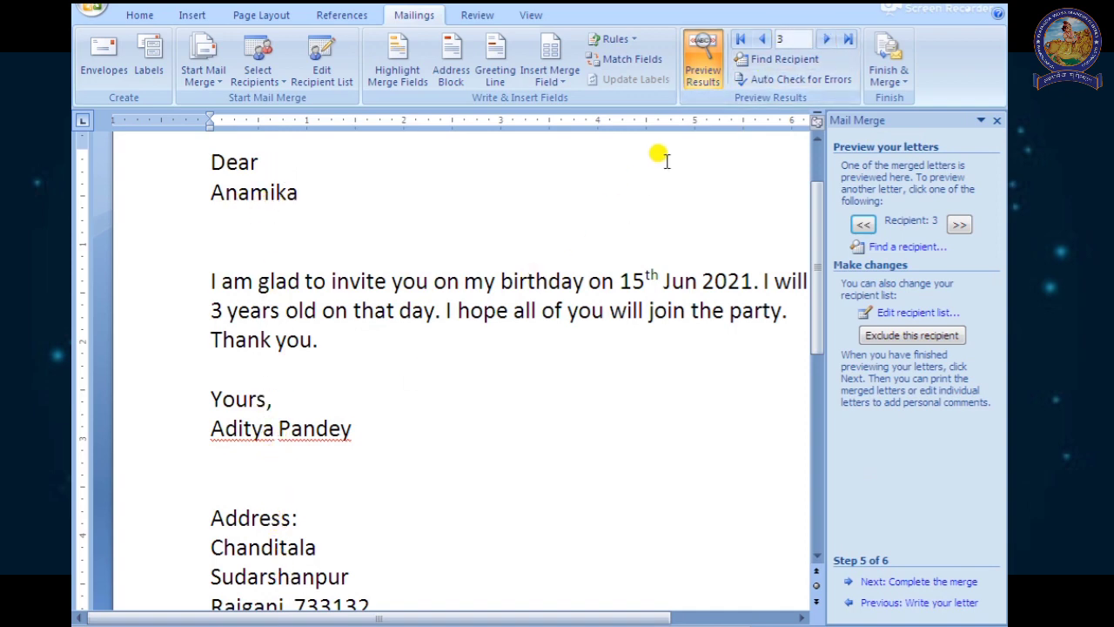
pyautogui.click(761, 39)
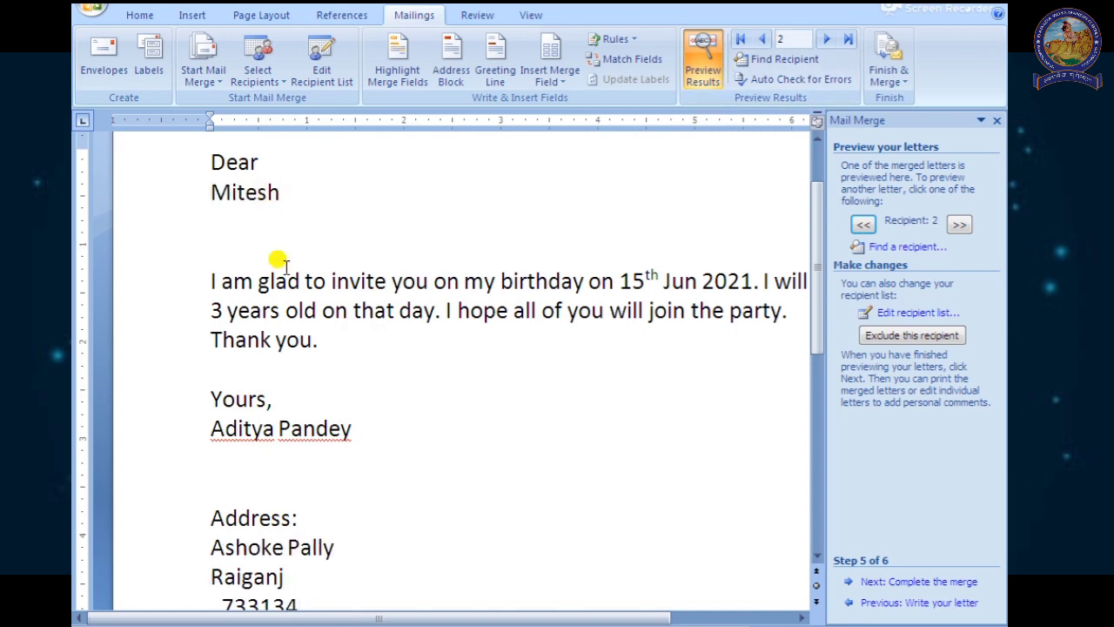
# - Examine the previewed letter for recipient 2, from the greeting down through the address lines
pyautogui.scroll(-1, 310, 570)
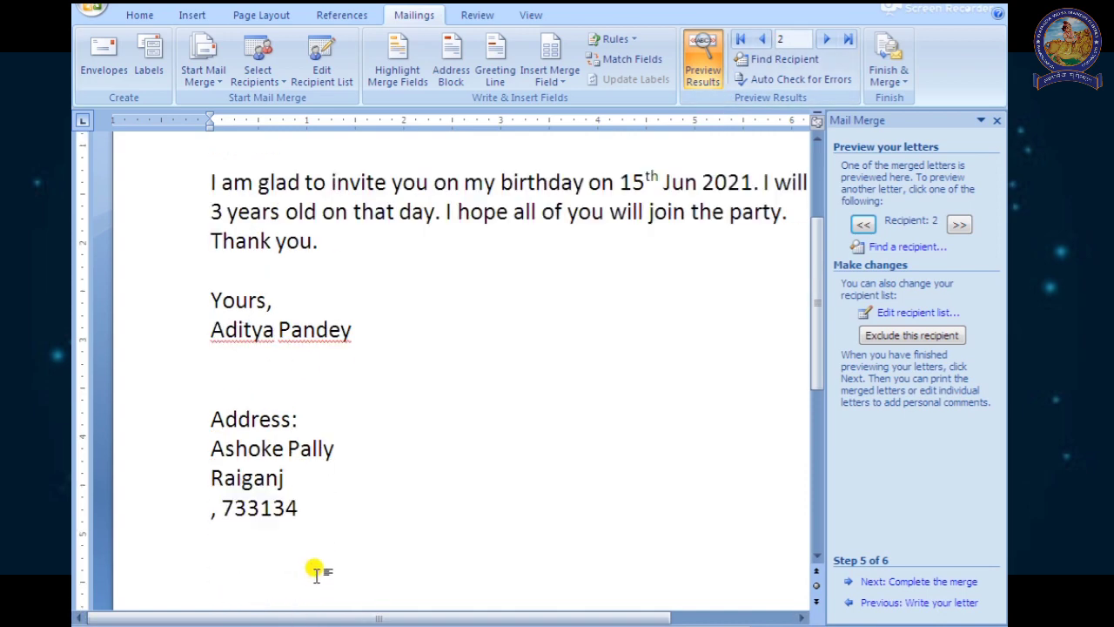
pyautogui.scroll(2, 315, 565)
pyautogui.scroll(1, 505, 453)
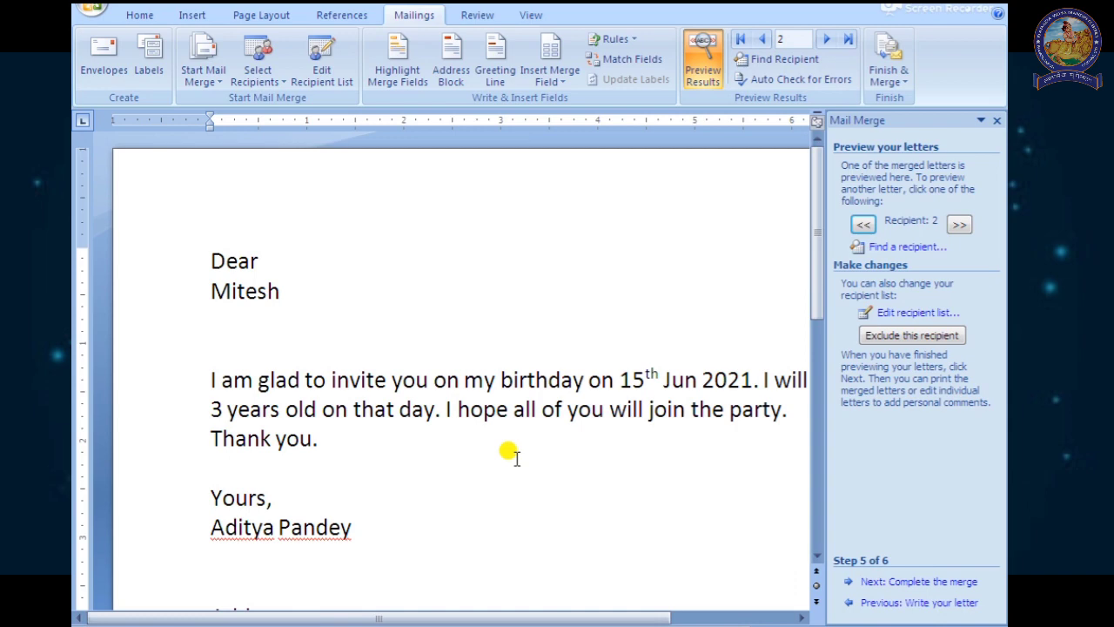
pyautogui.scroll(-2, 514, 453)
pyautogui.scroll(-6, 514, 452)
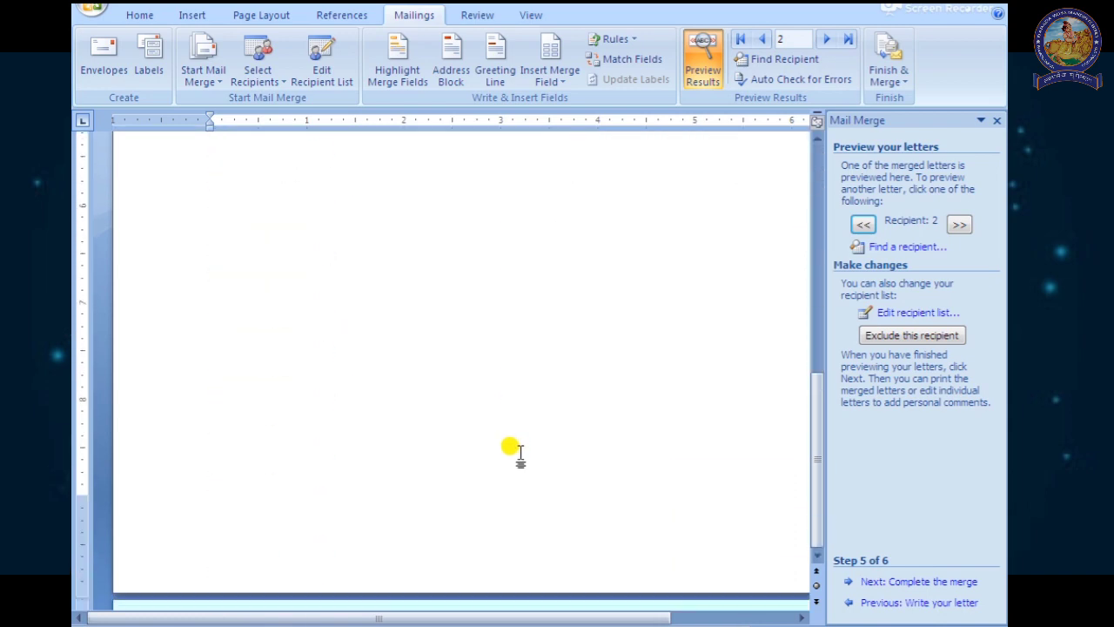
pyautogui.scroll(7, 519, 455)
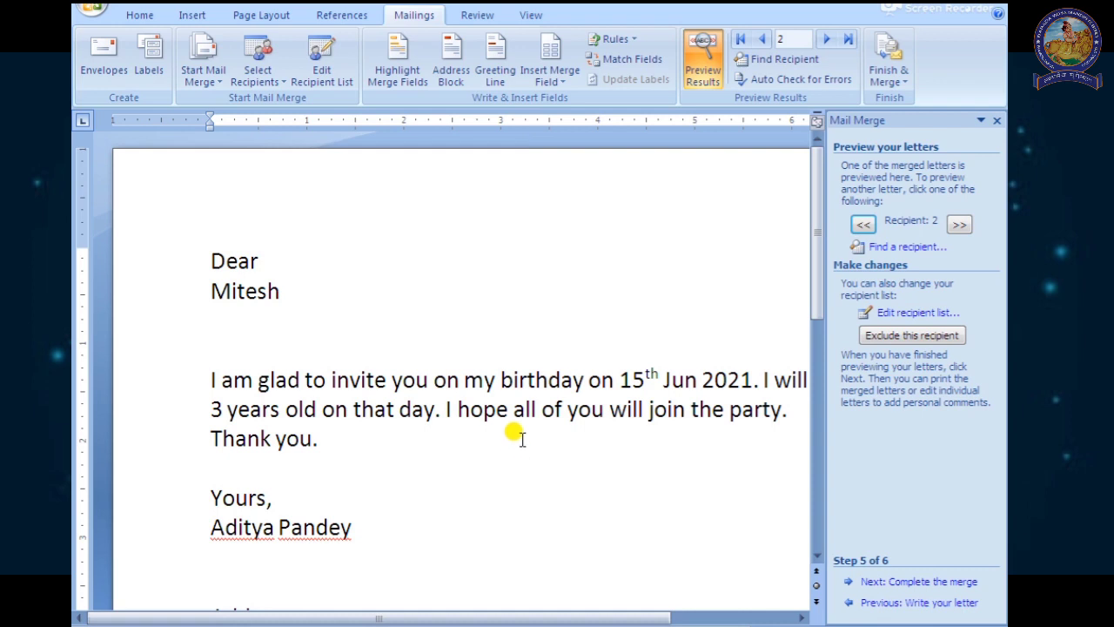
pyautogui.scroll(-1, 393, 447)
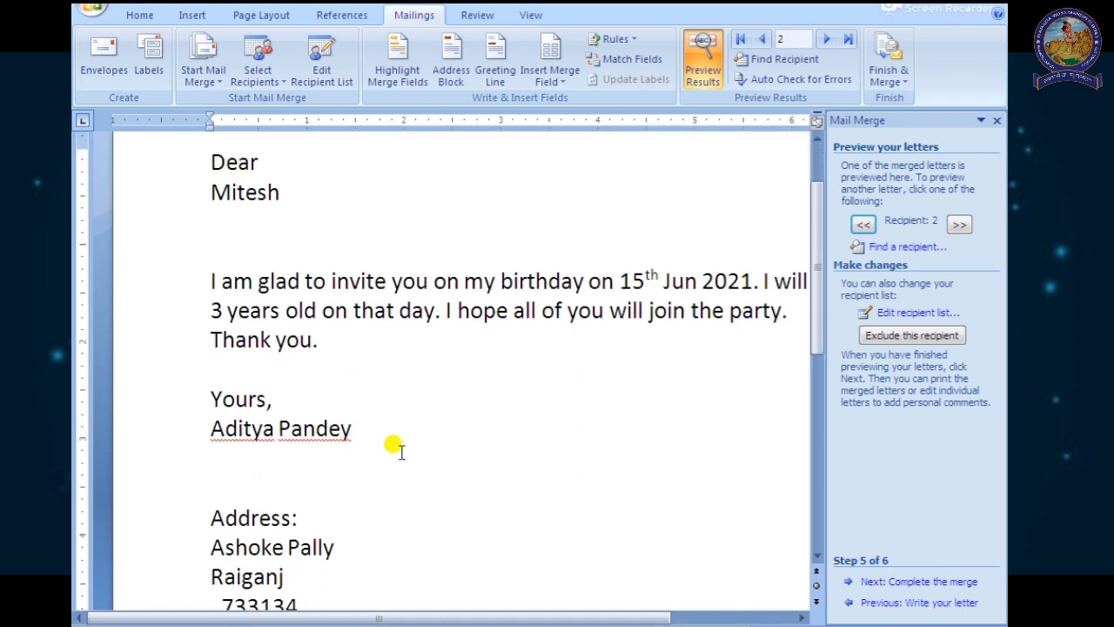
pyautogui.scroll(-6, 400, 450)
pyautogui.scroll(6, 400, 449)
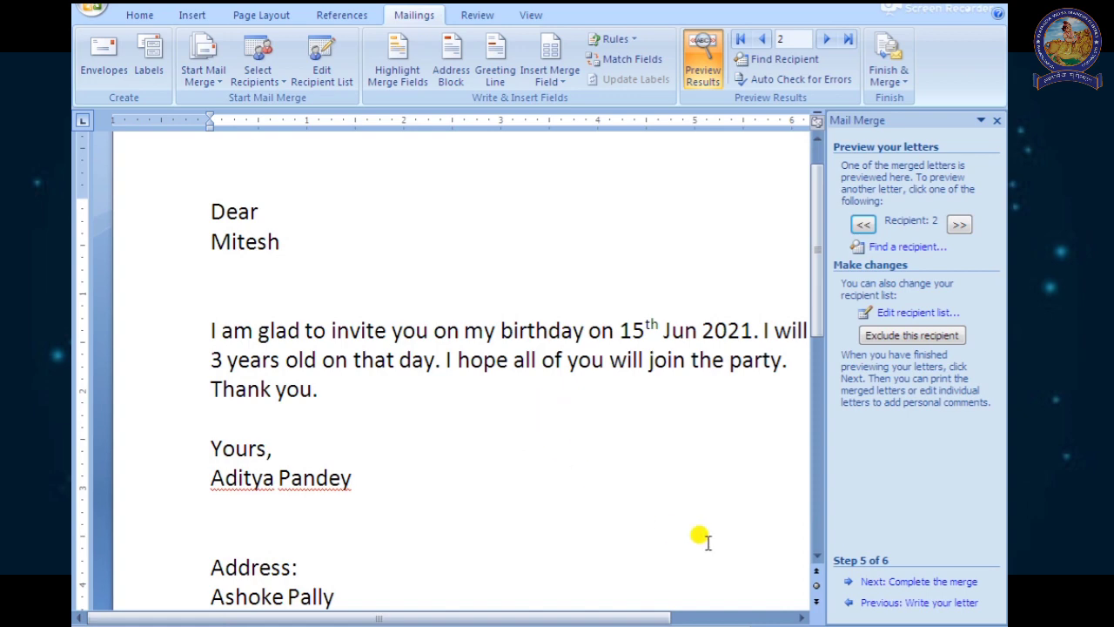
pyautogui.scroll(-3, 701, 532)
pyautogui.scroll(-3, 530, 513)
pyautogui.scroll(6, 529, 514)
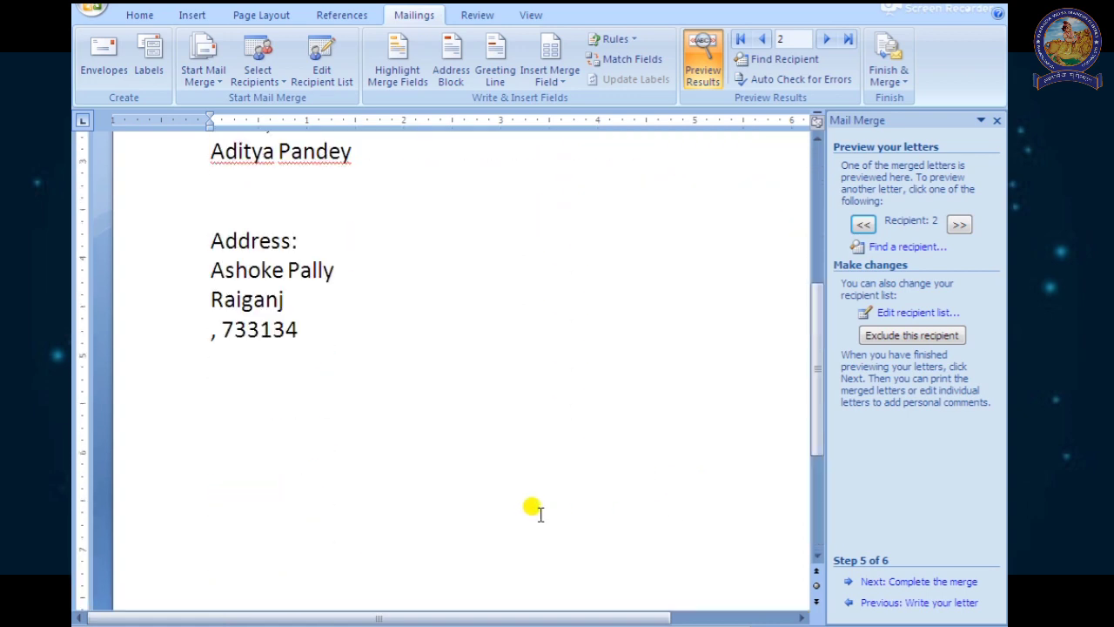
# - Proceed to the Complete the merge stage and merge all records into a new document of individual letters
pyautogui.click(940, 582)
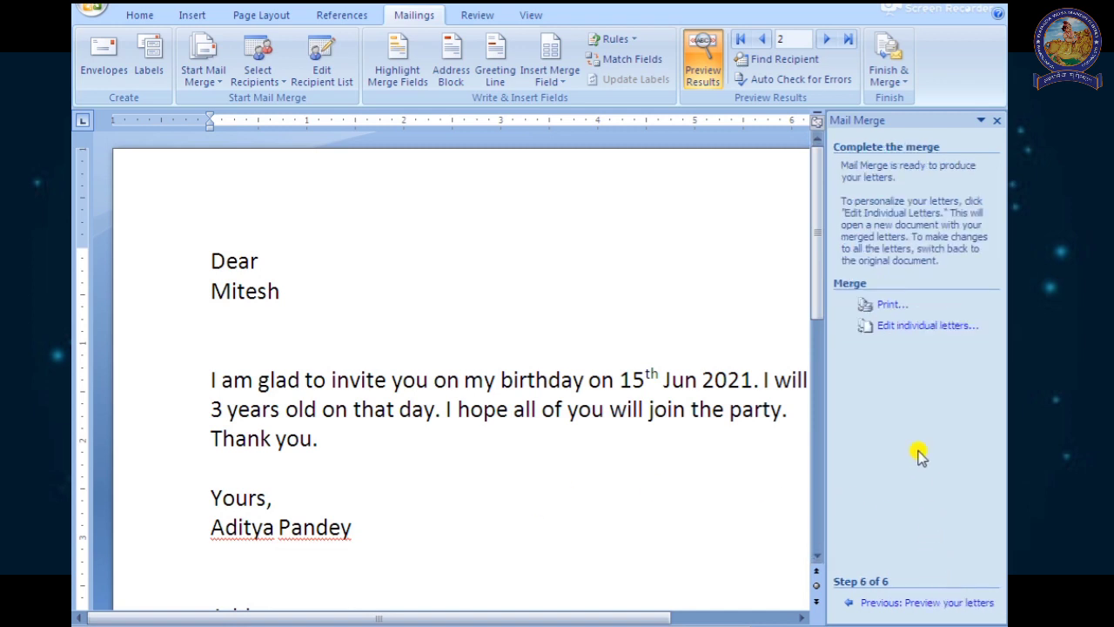
pyautogui.click(898, 329)
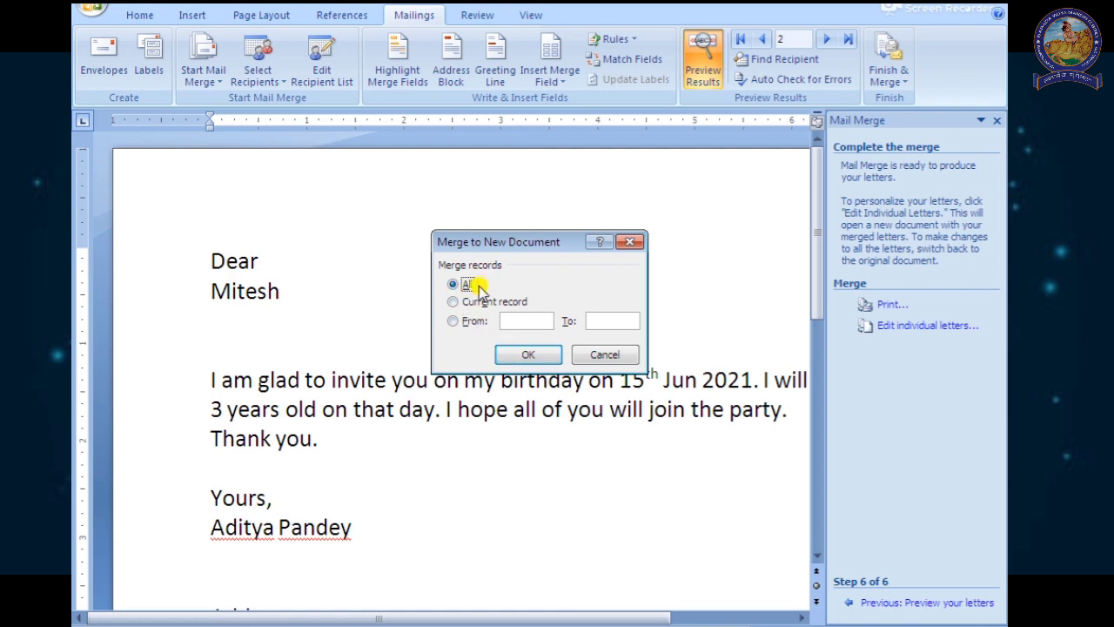
pyautogui.click(458, 300)
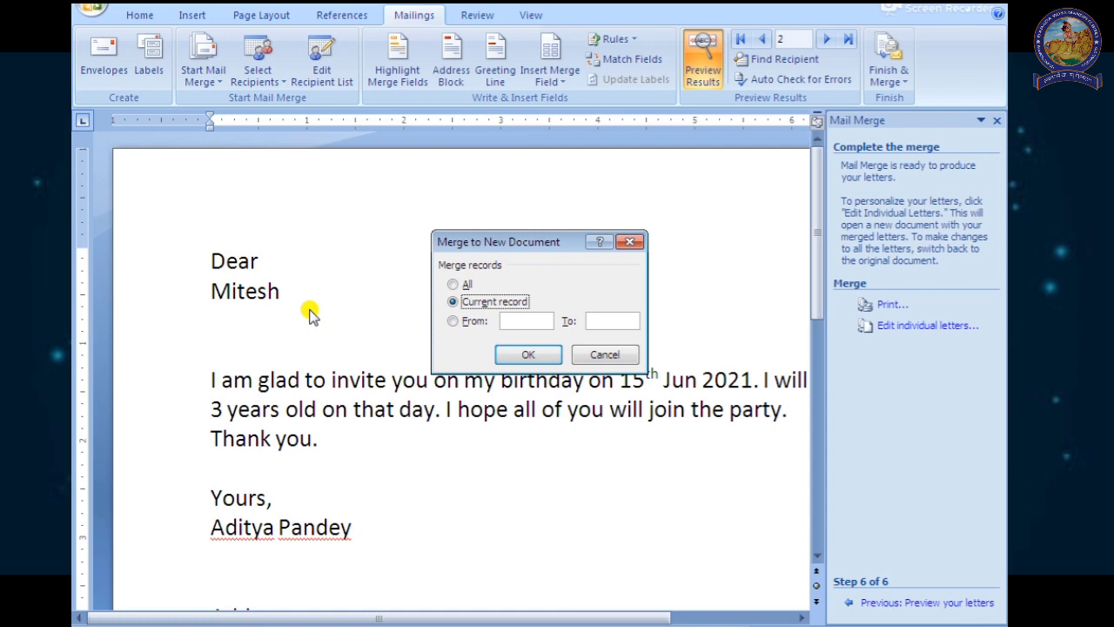
pyautogui.click(456, 321)
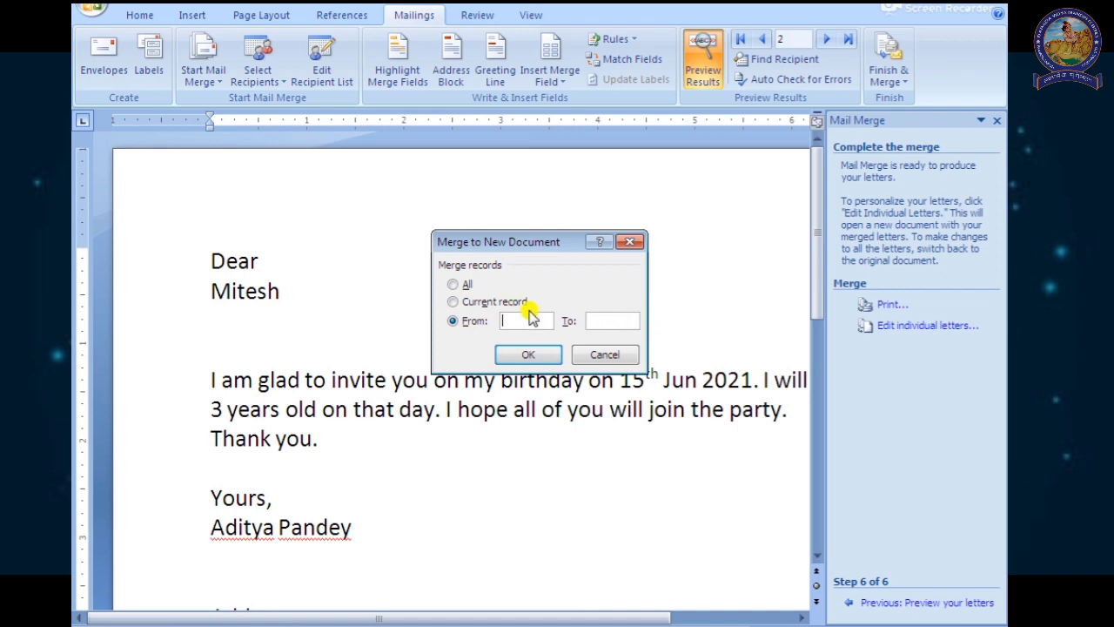
pyautogui.click(454, 285)
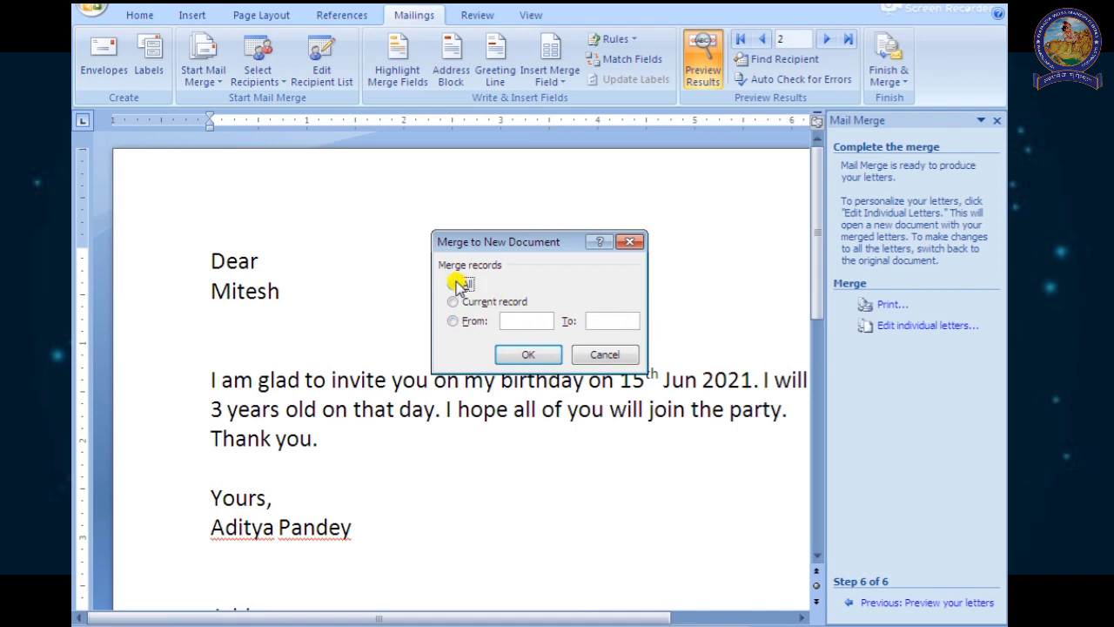
pyautogui.click(528, 353)
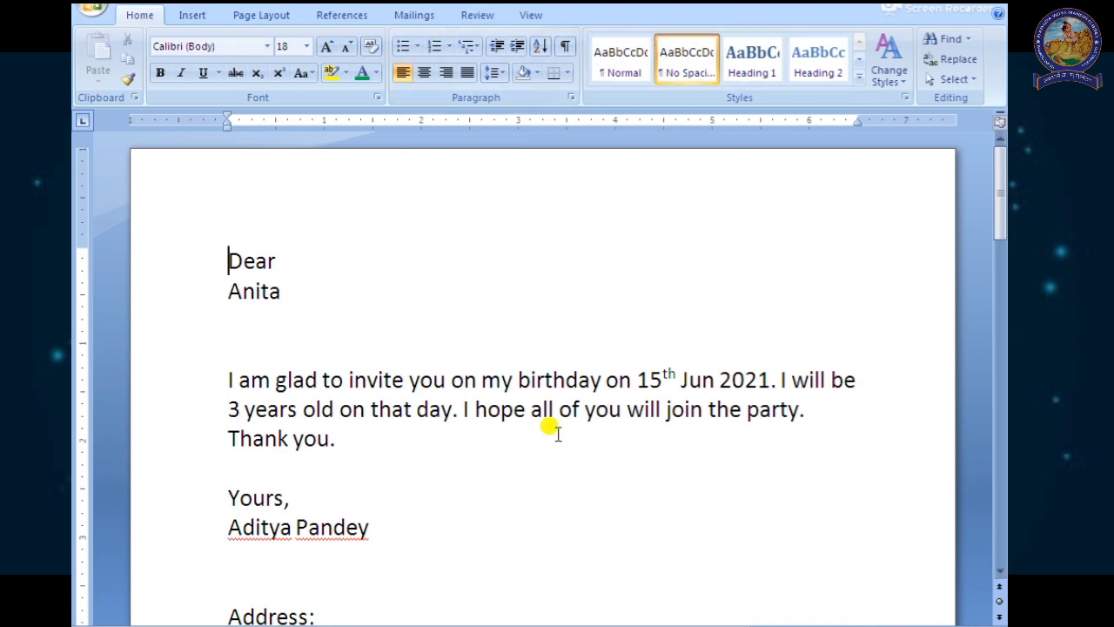
# - Look through the merged letters in the new document, checking each recipient's name and address
pyautogui.scroll(-6, 557, 433)
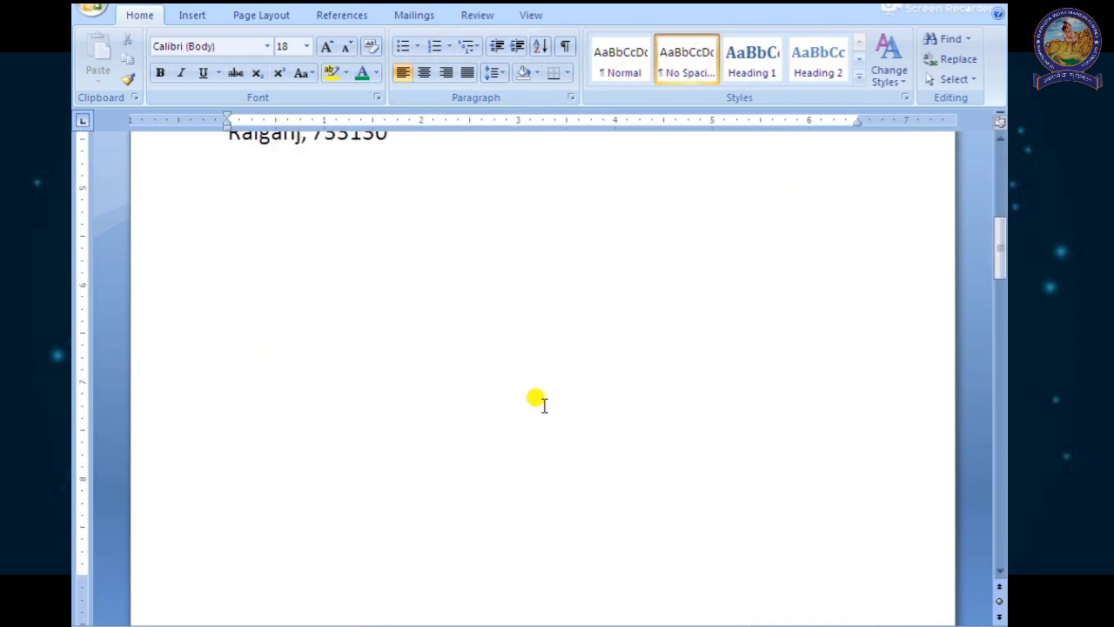
pyautogui.scroll(-8, 539, 402)
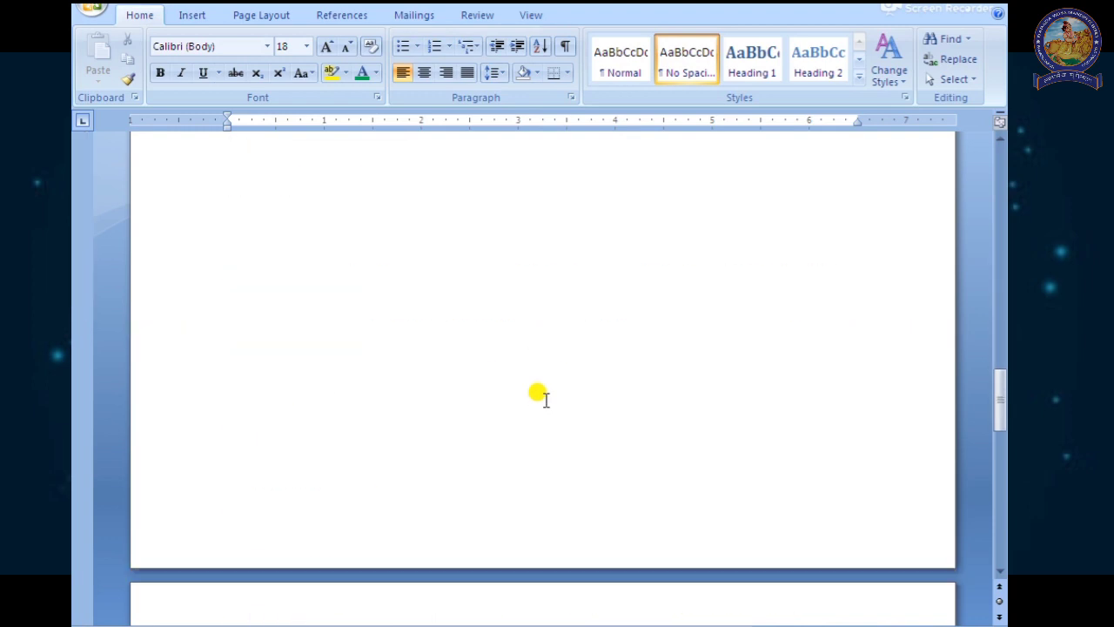
pyautogui.scroll(-8, 539, 396)
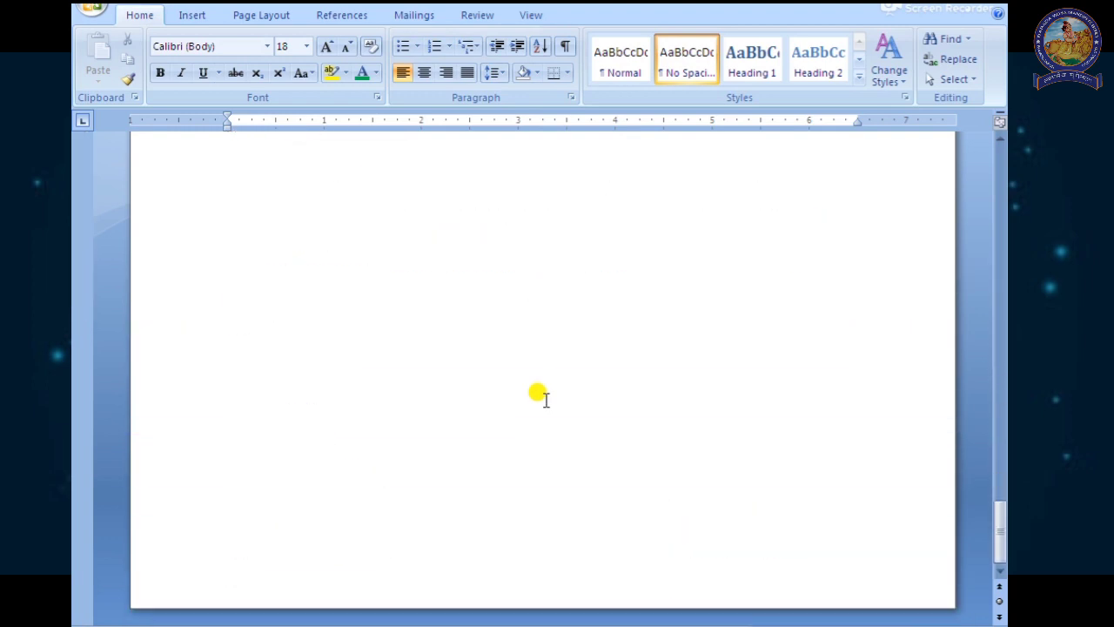
pyautogui.scroll(10, 546, 398)
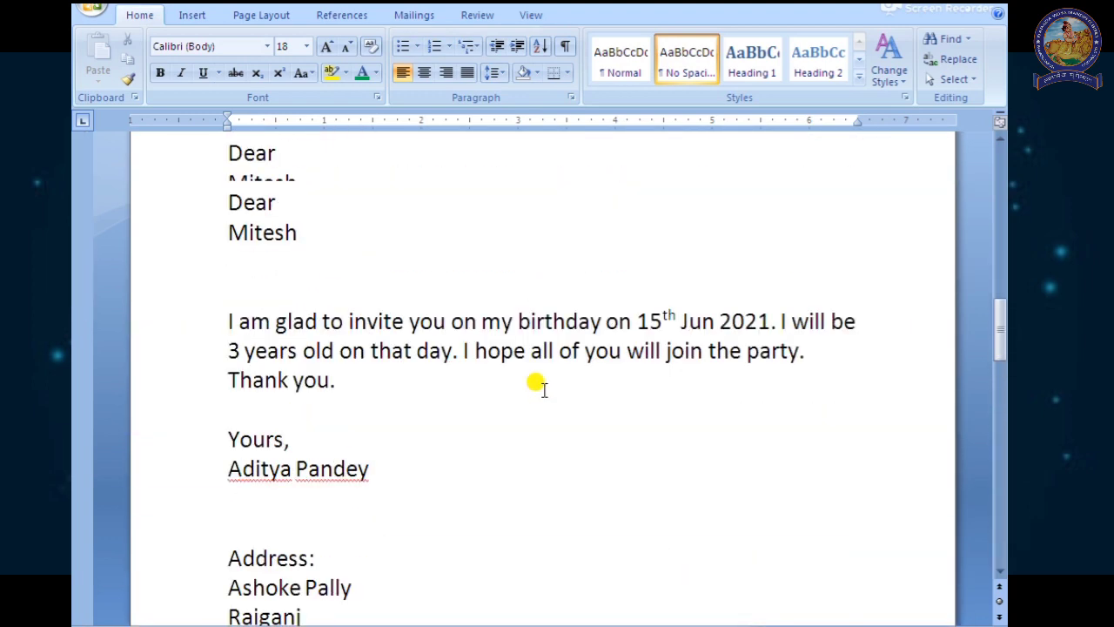
pyautogui.scroll(10, 537, 383)
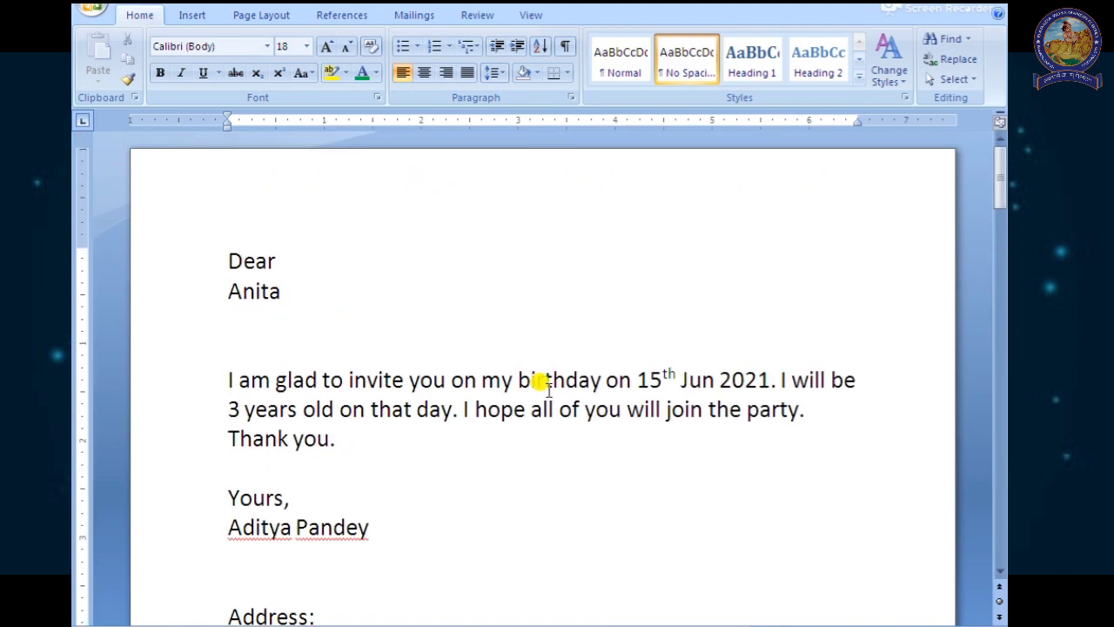
pyautogui.scroll(-10, 548, 389)
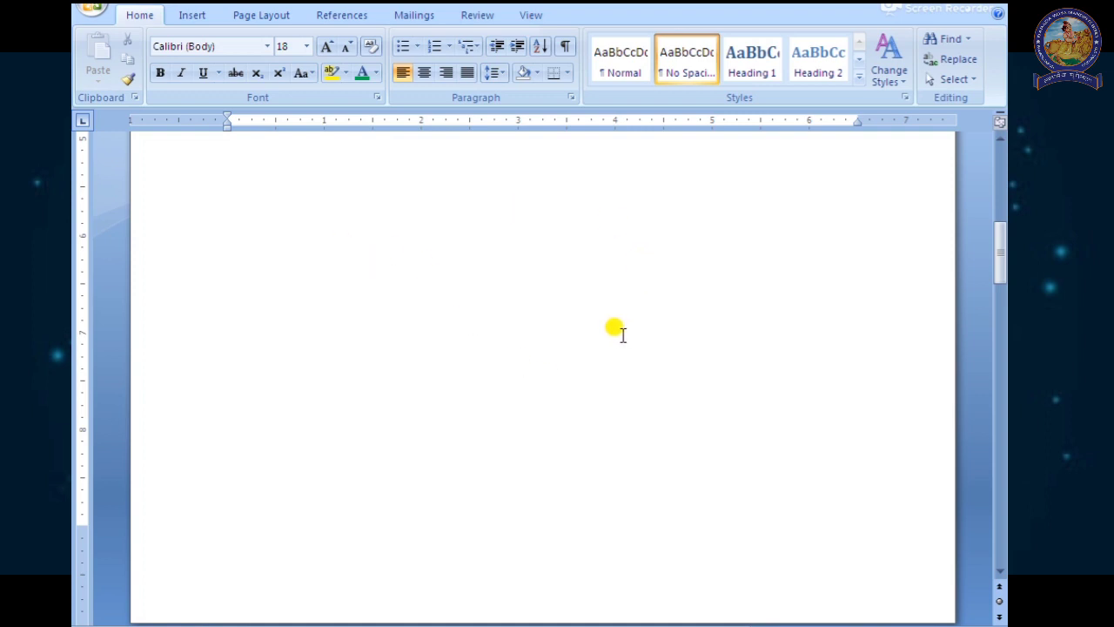
pyautogui.scroll(10, 452, 350)
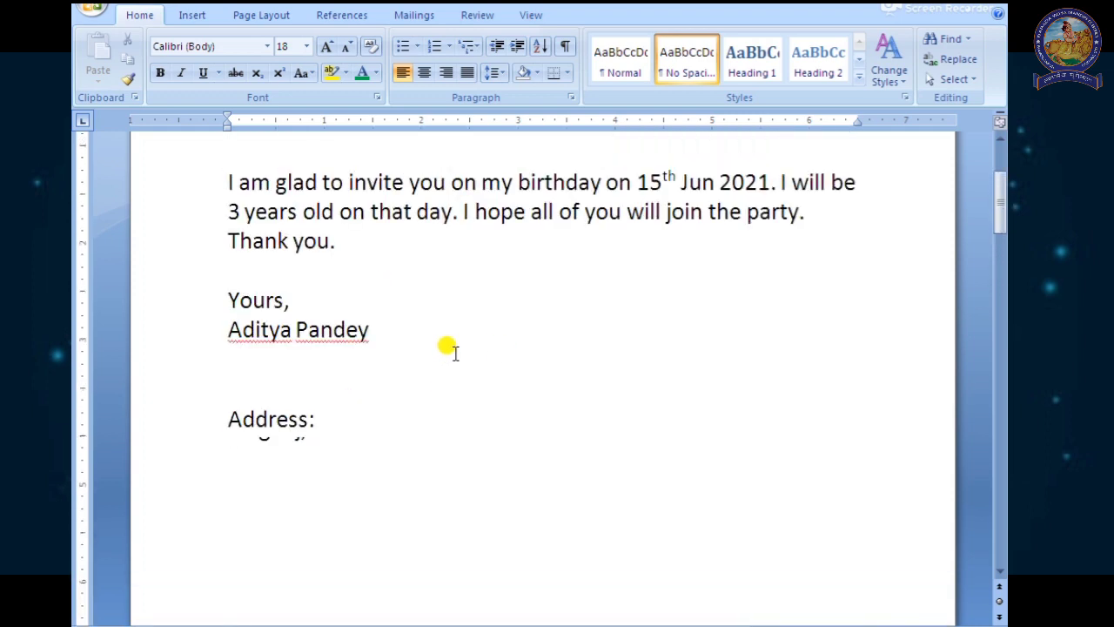